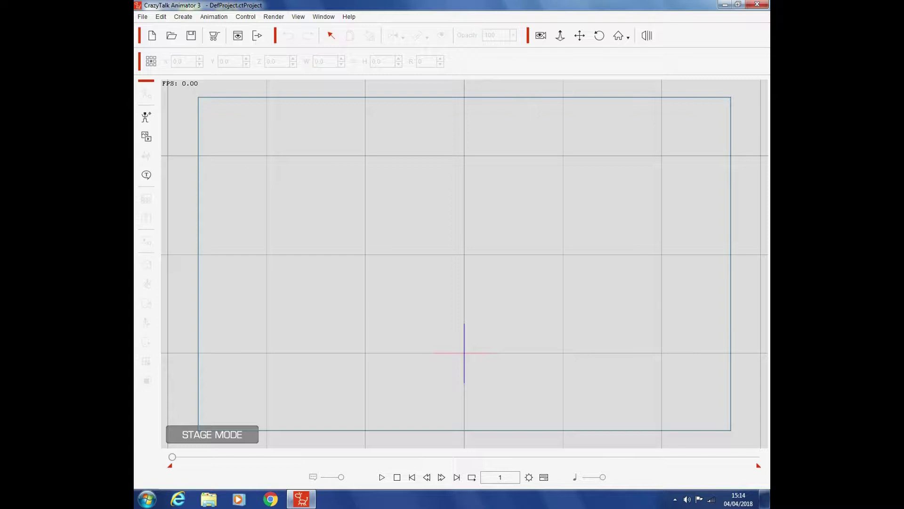
# Import the Space 2 image from the Final Shop Items folder as a prop, accepting the automatic resize.
pyautogui.click(146, 136)
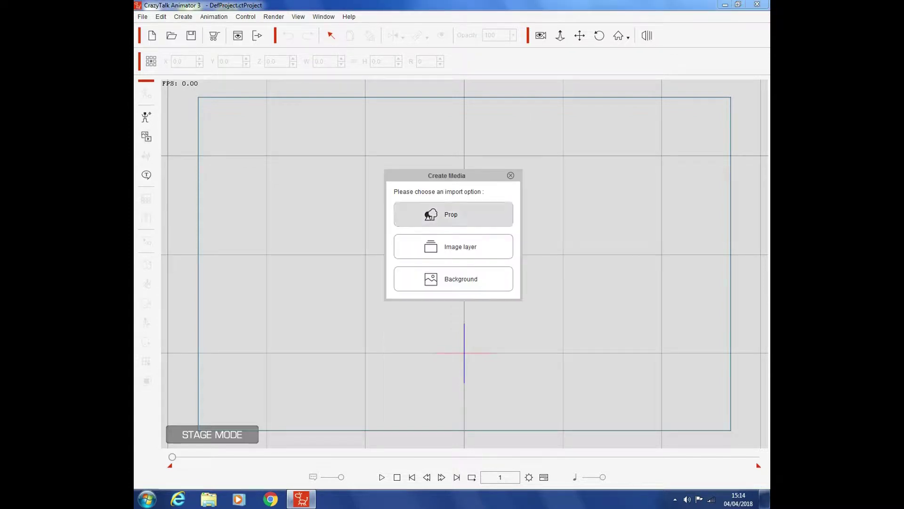
pyautogui.click(453, 214)
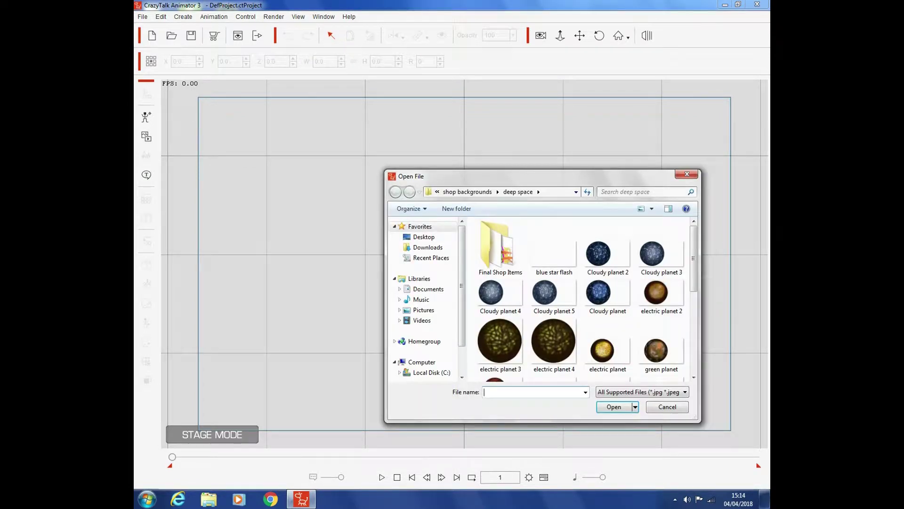
pyautogui.doubleClick(499, 248)
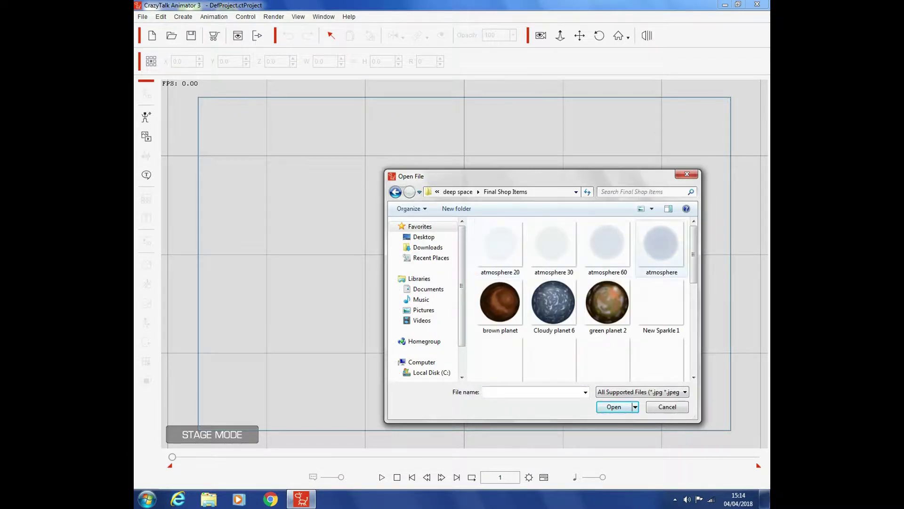
pyautogui.scroll(-5, 588, 283)
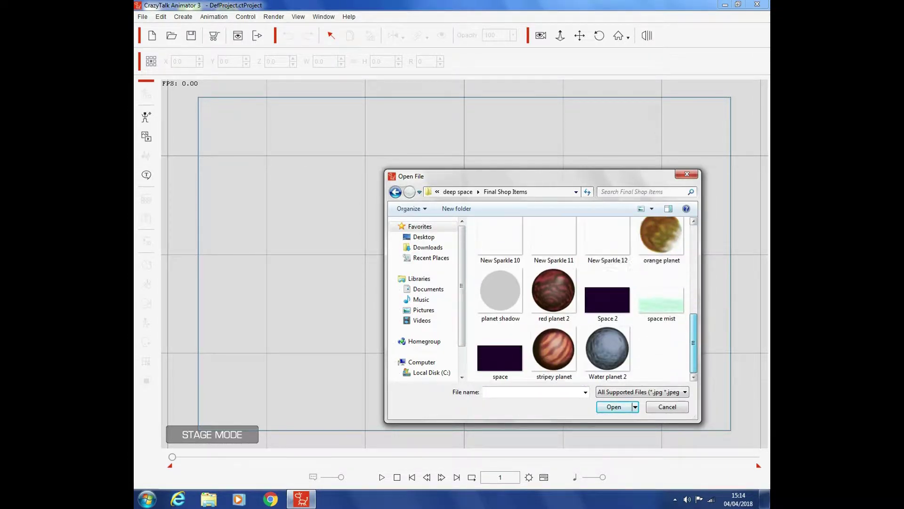
pyautogui.doubleClick(607, 300)
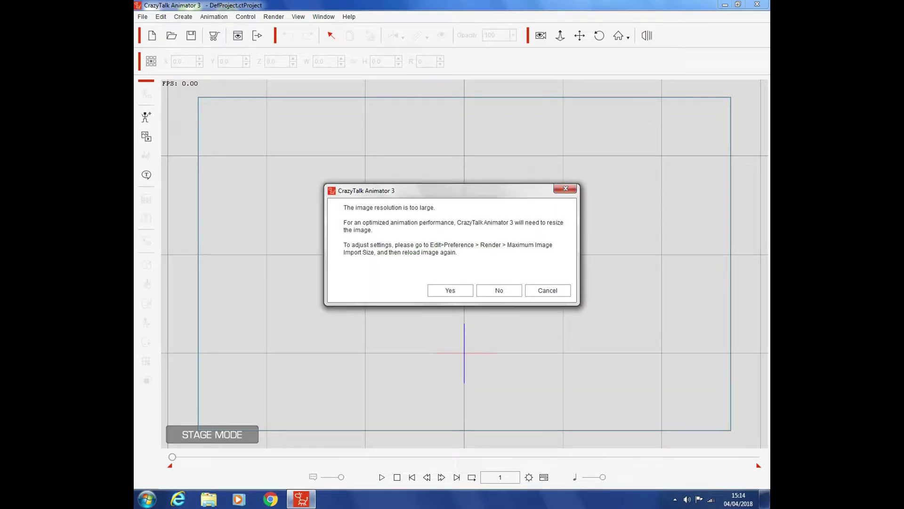
pyautogui.click(450, 290)
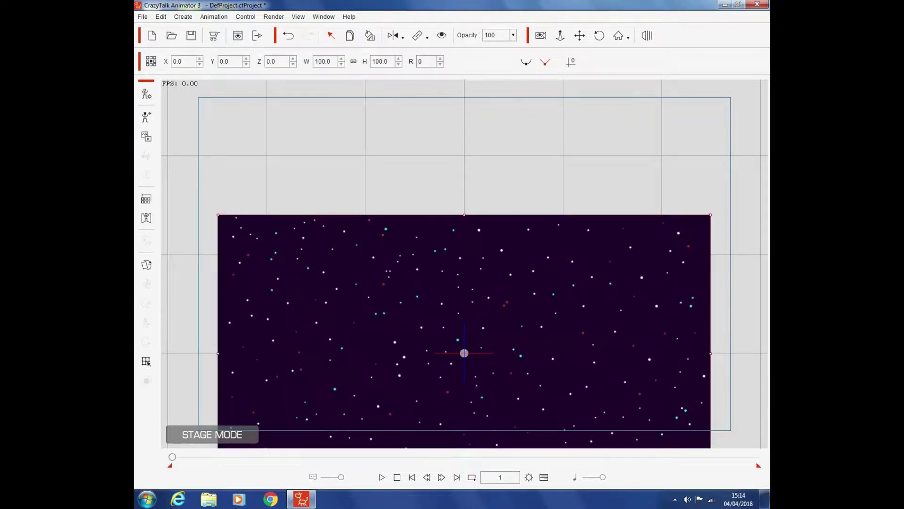
# Enlarge the starry space backdrop and reposition it so that it covers the whole camera frame.
pyautogui.moveTo(710, 215); pyautogui.dragTo(745, 195)
pyautogui.moveTo(464, 353); pyautogui.dragTo(470, 247)
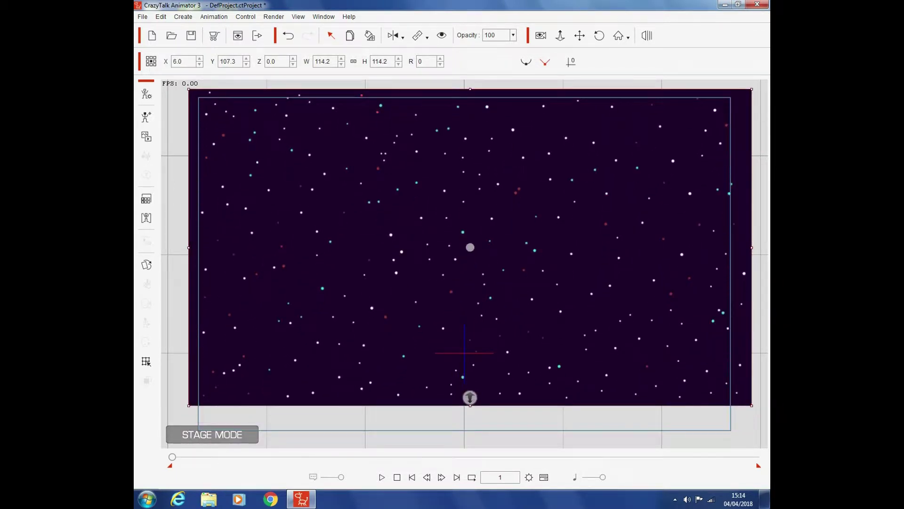
pyautogui.moveTo(752, 89); pyautogui.dragTo(781, 72)
pyautogui.moveTo(470, 248); pyautogui.dragTo(478, 260)
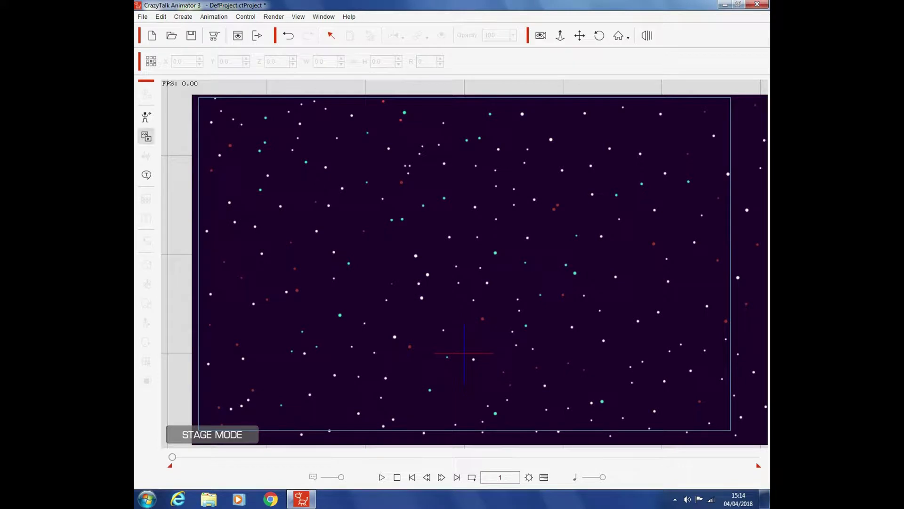
# Import the space mist image as a prop, accepting the automatic resize.
pyautogui.click(146, 136)
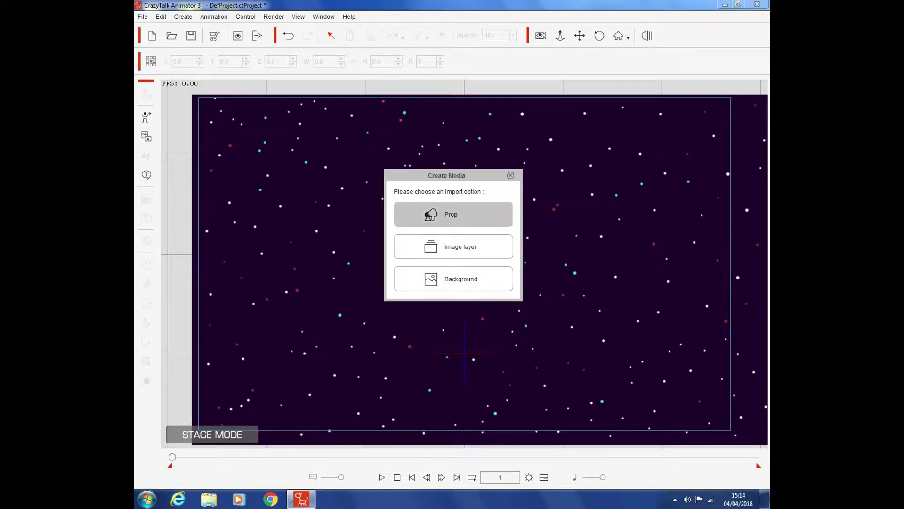
pyautogui.click(451, 215)
pyautogui.scroll(-5, 584, 301)
pyautogui.scroll(1, 591, 266)
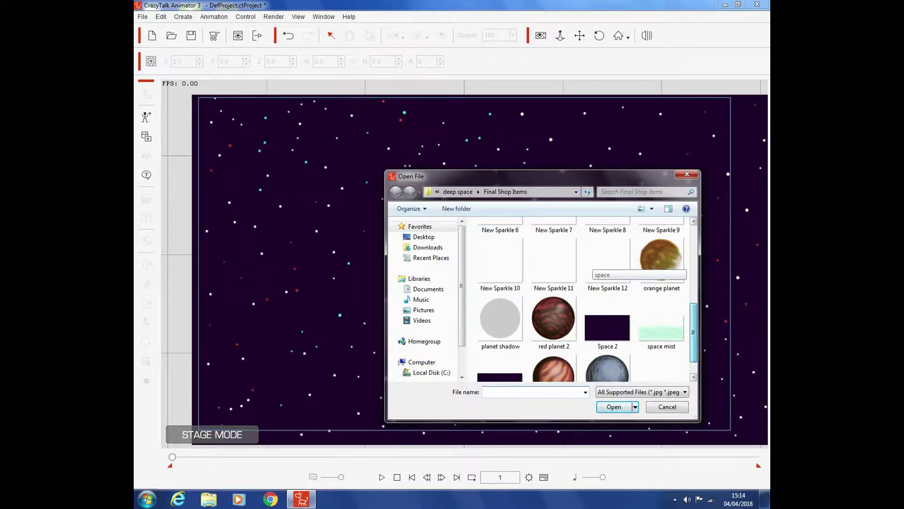
pyautogui.doubleClick(662, 323)
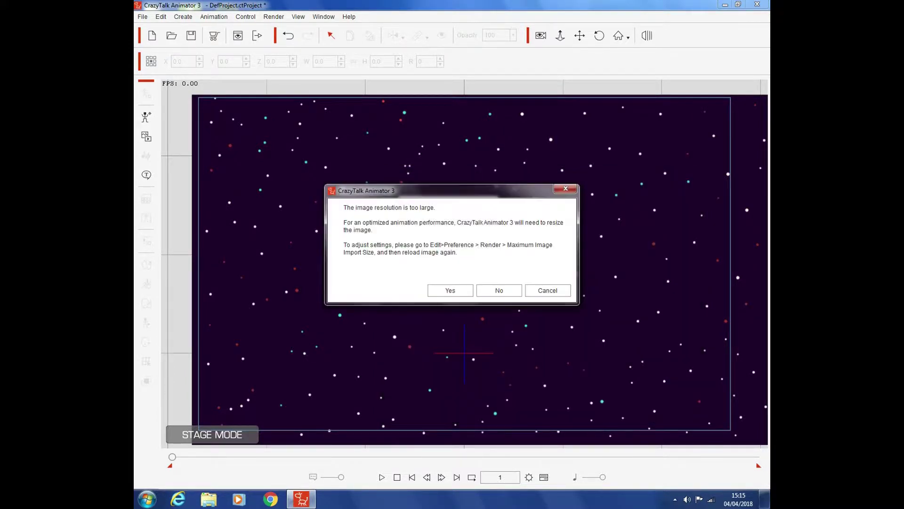
pyautogui.press('Return')
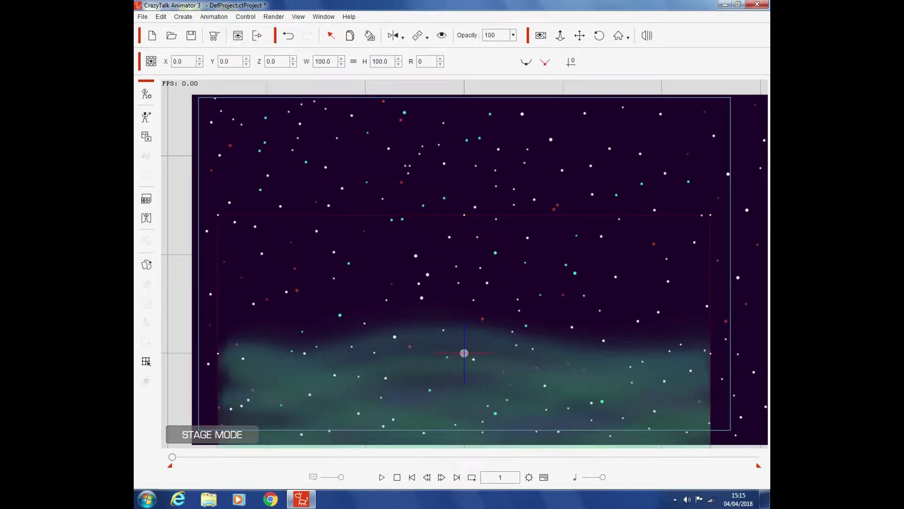
# Scale the space mist to about 133% and place it over the backdrop at about X -31.7, Y 102.7.
pyautogui.moveTo(710, 215); pyautogui.dragTo(762, 186)
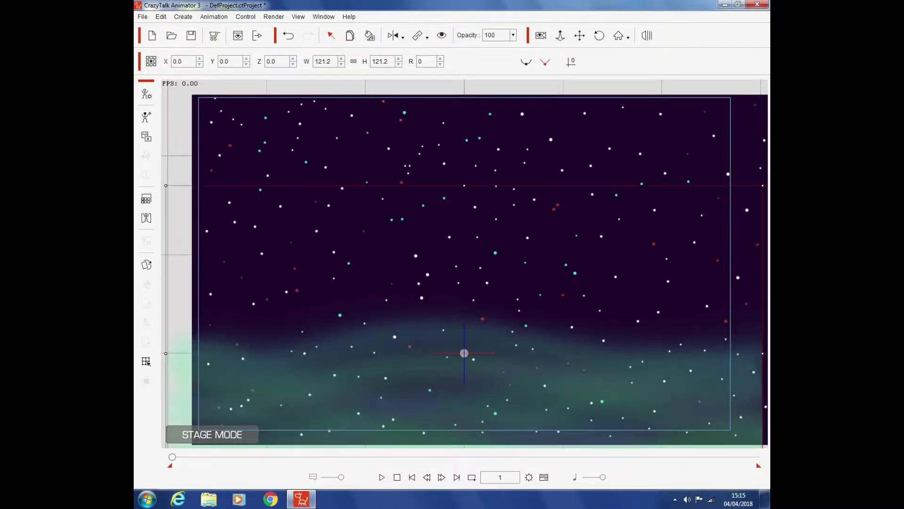
pyautogui.moveTo(464, 353); pyautogui.dragTo(458, 283)
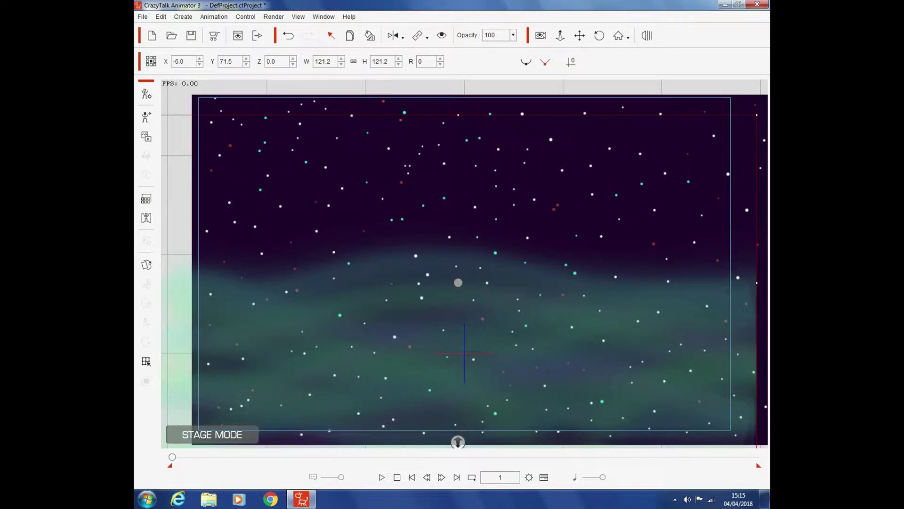
pyautogui.moveTo(458, 441); pyautogui.dragTo(457, 459)
pyautogui.moveTo(458, 282); pyautogui.dragTo(432, 251)
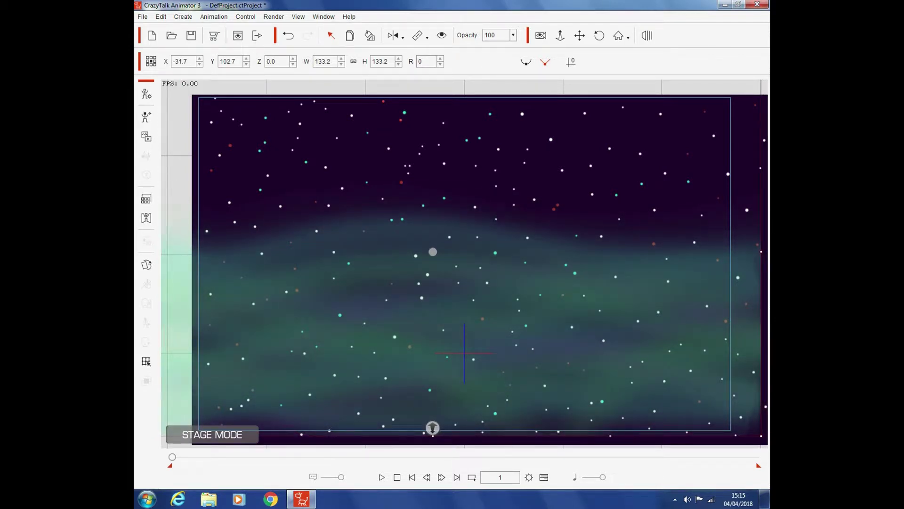
pyautogui.press('Escape')
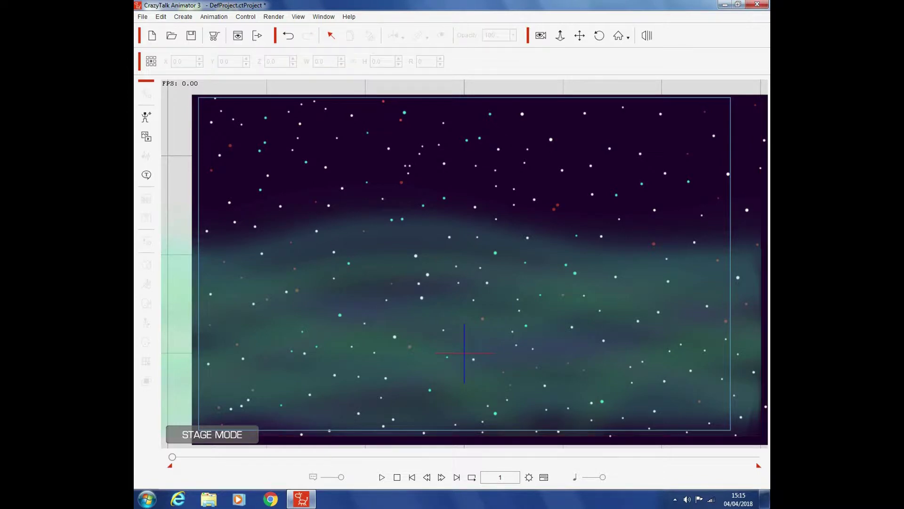
# Import the brown planet image as a prop, accepting the automatic resize.
pyautogui.click(146, 136)
pyautogui.click(451, 214)
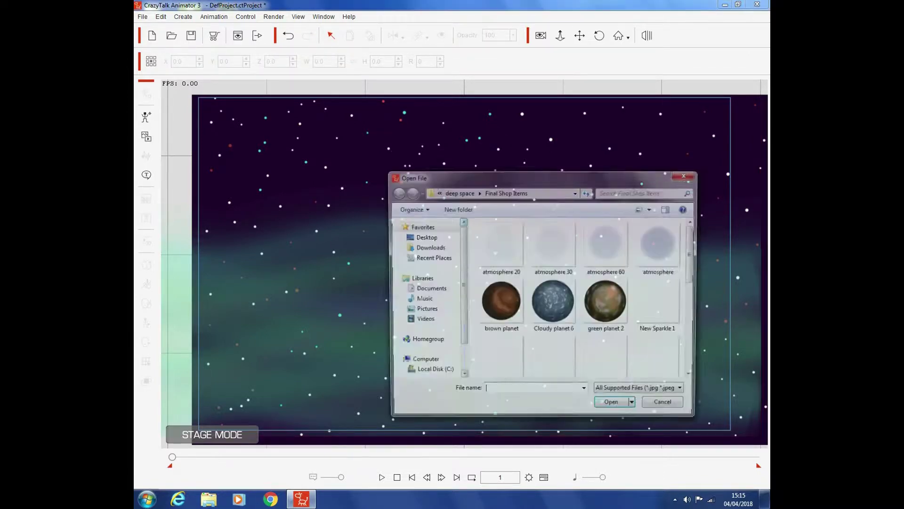
pyautogui.doubleClick(501, 306)
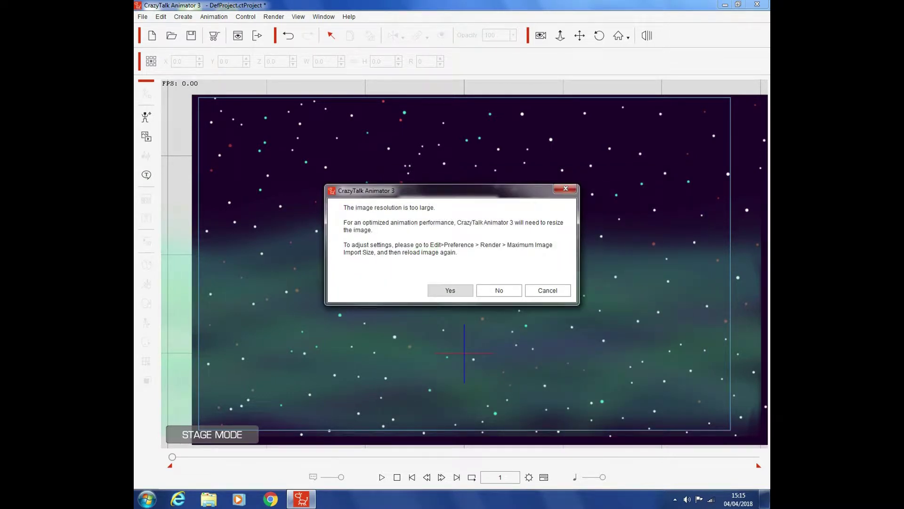
pyautogui.click(450, 290)
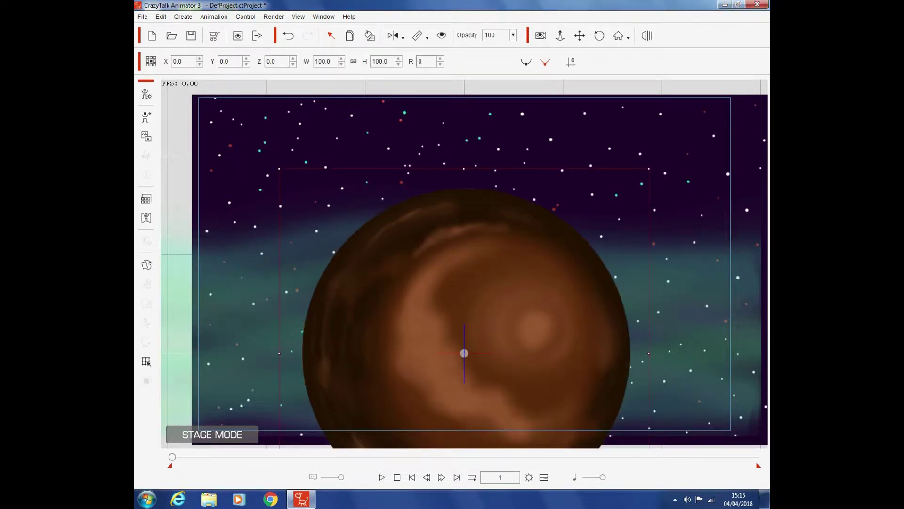
# Move the brown planet to about X -161.6, Y 11.6 and enlarge it to about 113.5%.
pyautogui.moveTo(464, 353); pyautogui.dragTo(305, 341)
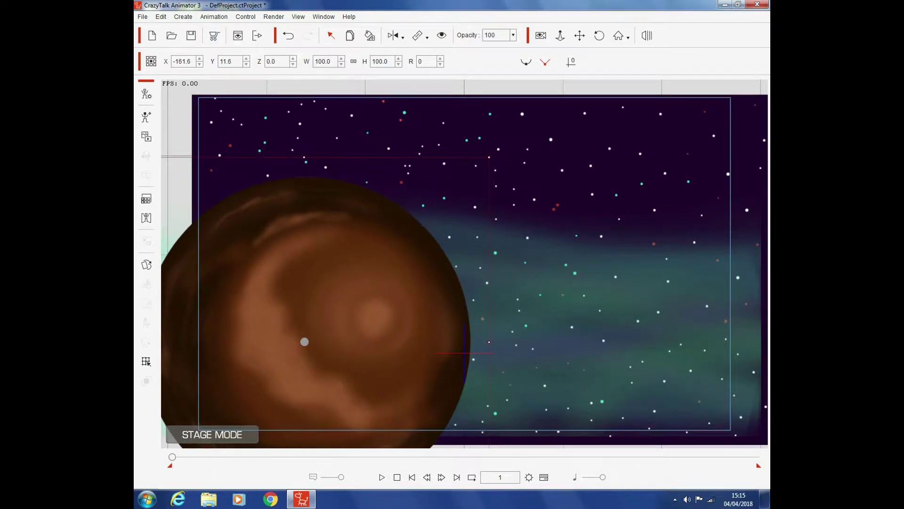
pyautogui.moveTo(489, 157); pyautogui.dragTo(514, 132)
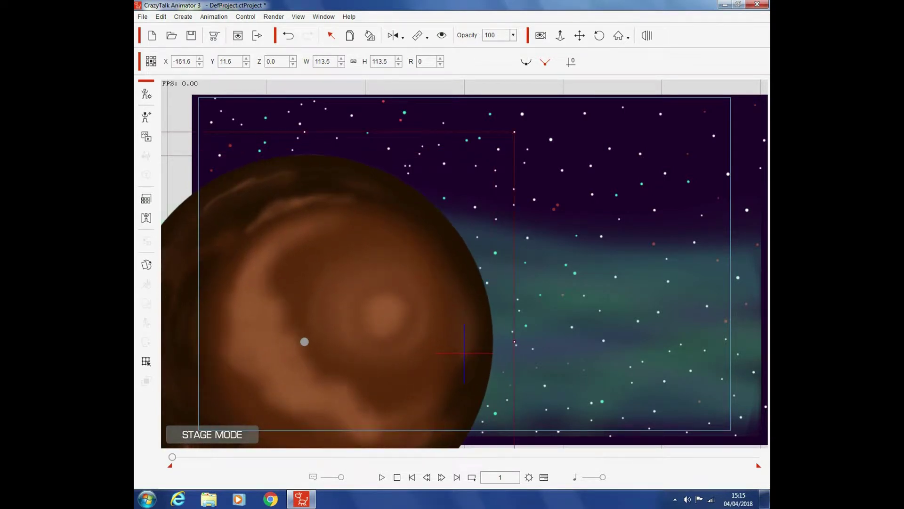
# Set the brown planet's Z depth to 5.
pyautogui.doubleClick(271, 61)
pyautogui.write('5')
pyautogui.press('Return')
# Import the atmosphere 30 image as a prop.
pyautogui.click(146, 136)
pyautogui.click(451, 212)
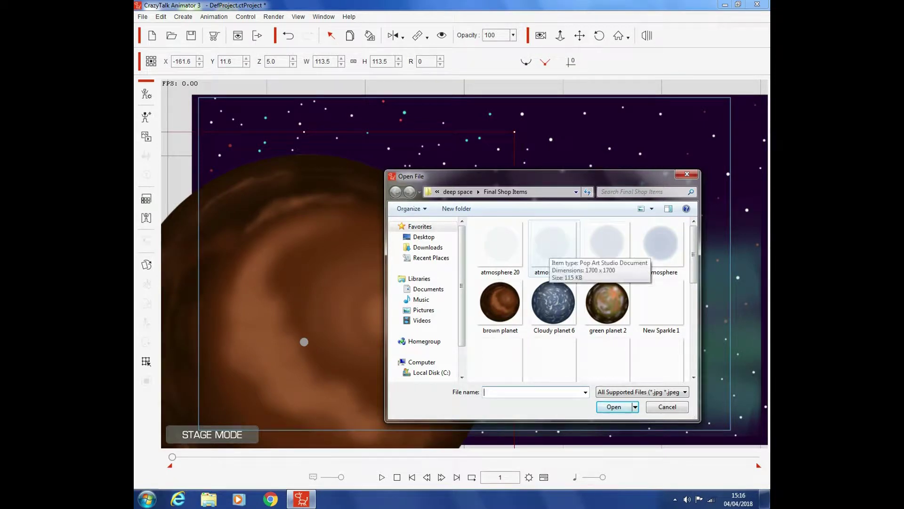
pyautogui.doubleClick(554, 243)
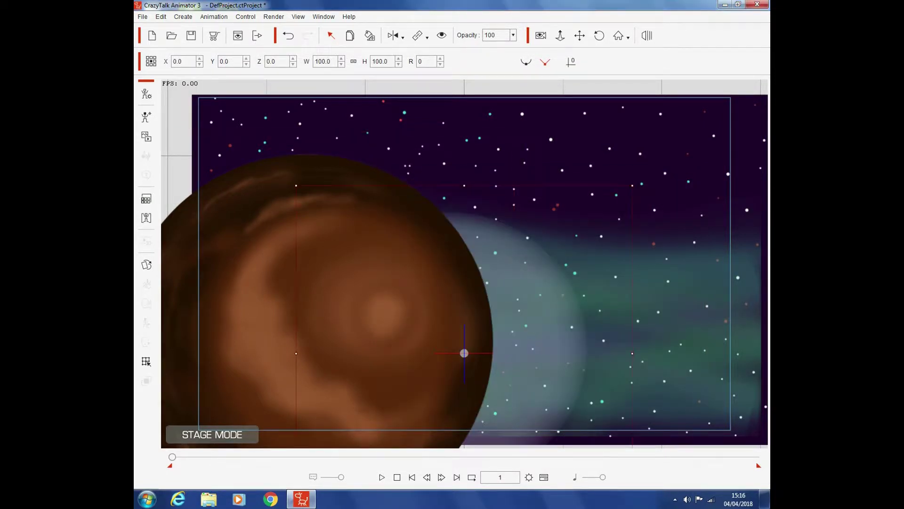
# Fit the atmosphere around the brown planet as a thin halo, scaled to about 151% at about X -142.5, Y 3.5.
pyautogui.moveTo(632, 185); pyautogui.dragTo(701, 115)
pyautogui.moveTo(541, 282); pyautogui.dragTo(461, 271)
pyautogui.moveTo(383, 341); pyautogui.dragTo(361, 332)
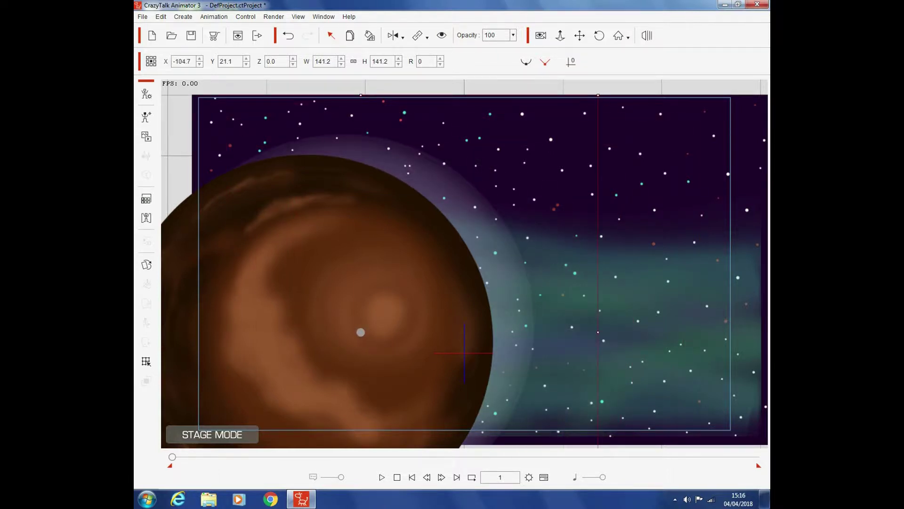
pyautogui.moveTo(598, 95); pyautogui.dragTo(638, 55)
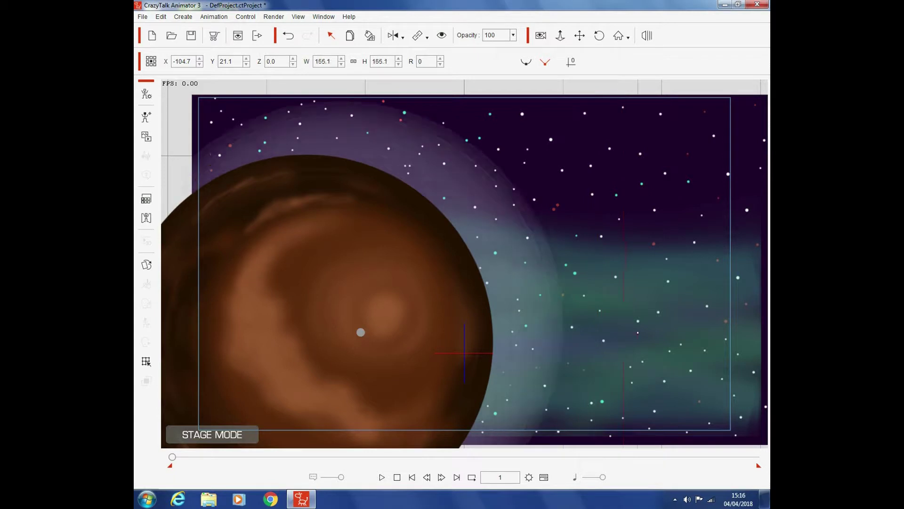
pyautogui.moveTo(361, 332); pyautogui.dragTo(319, 361)
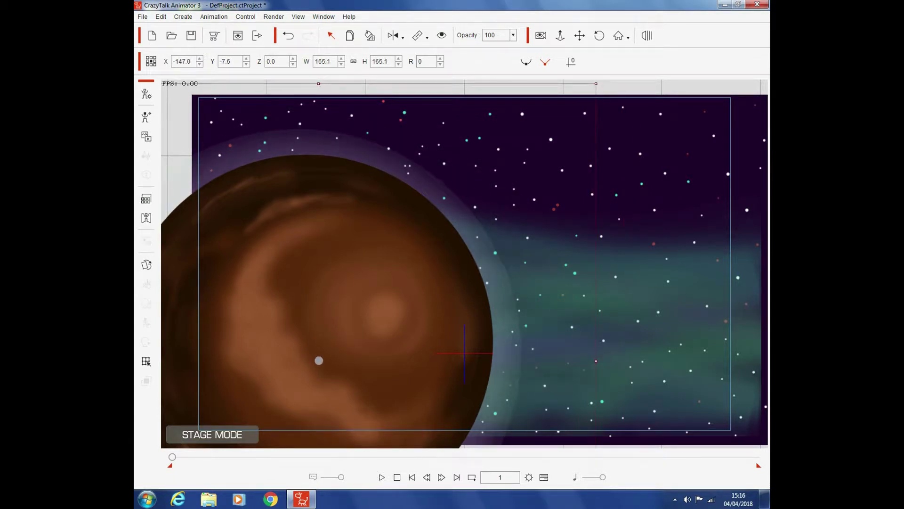
pyautogui.scroll(-1, 318, 361)
pyautogui.moveTo(319, 361); pyautogui.dragTo(323, 349)
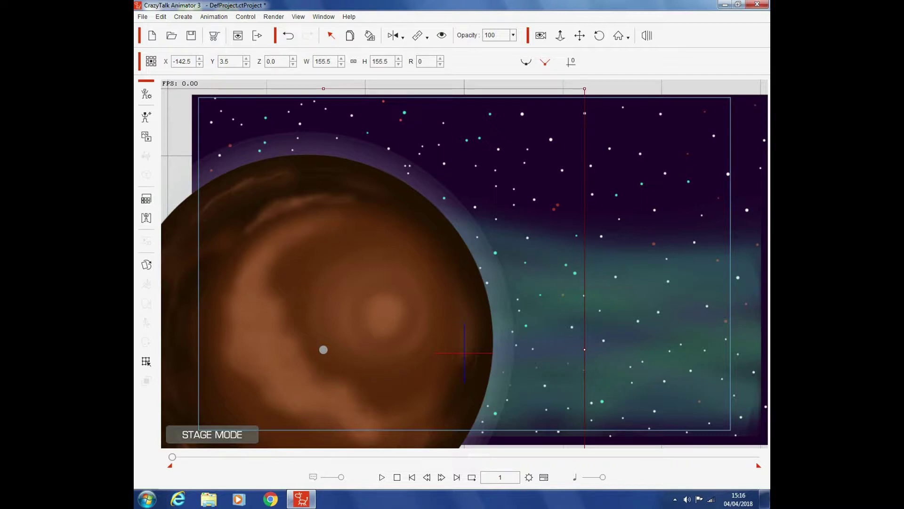
pyautogui.scroll(-1, 323, 349)
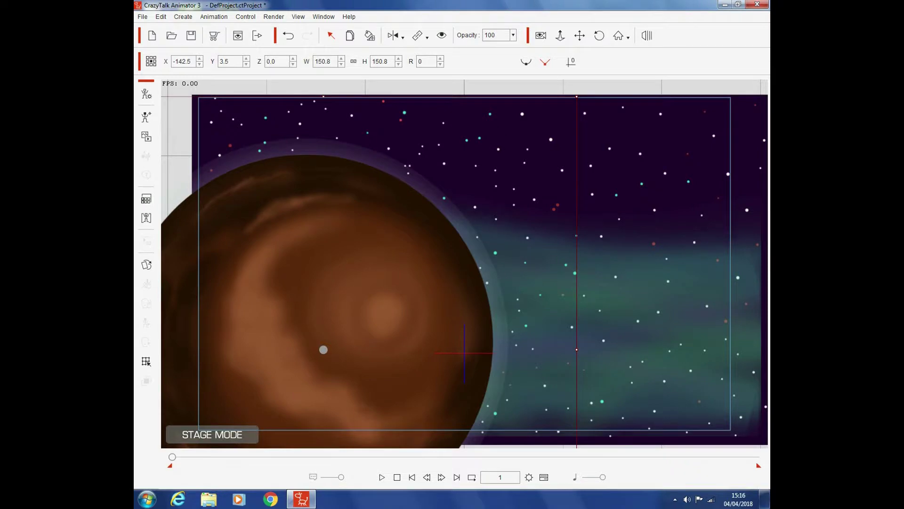
pyautogui.press('Escape')
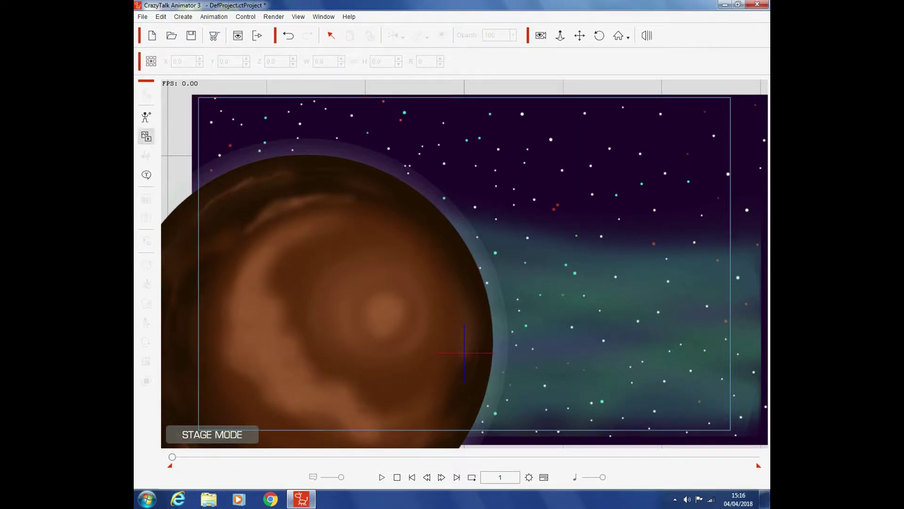
# Import the red planet 2 image as a prop, accepting the automatic resize.
pyautogui.click(146, 136)
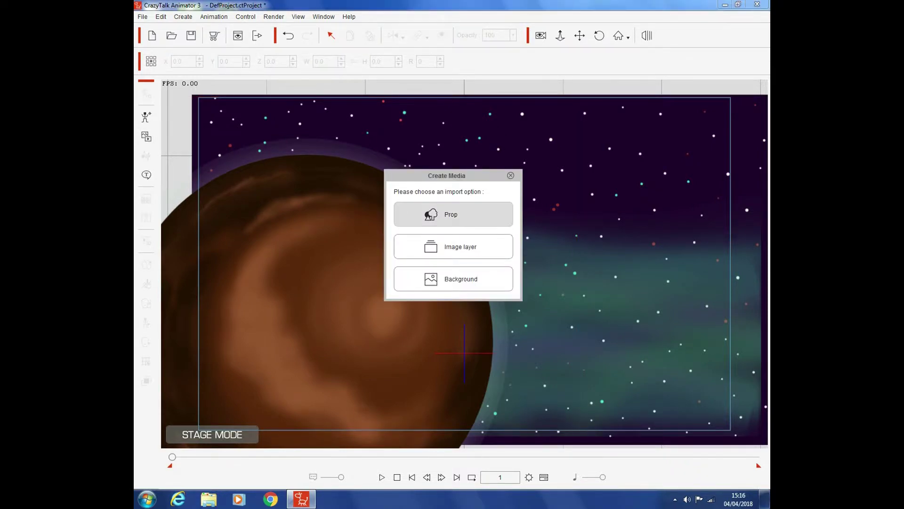
pyautogui.click(451, 214)
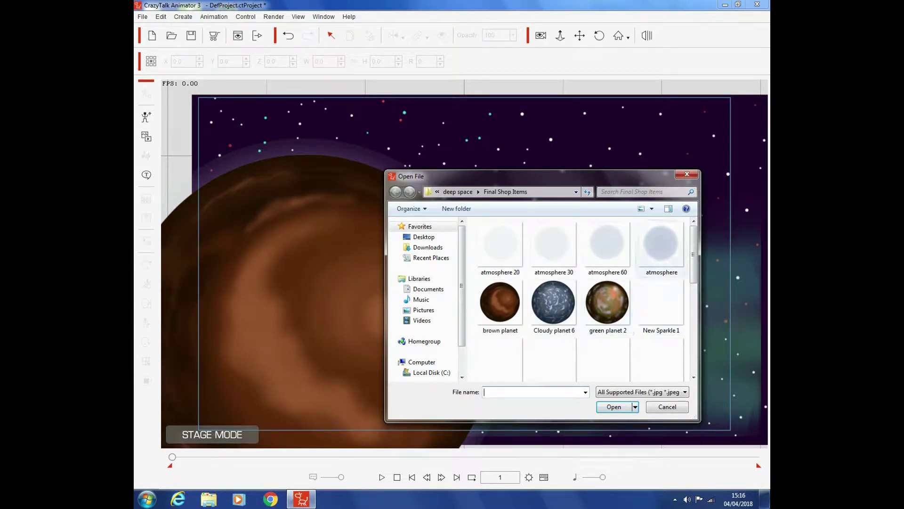
pyautogui.scroll(-3, 585, 296)
pyautogui.scroll(-1, 593, 263)
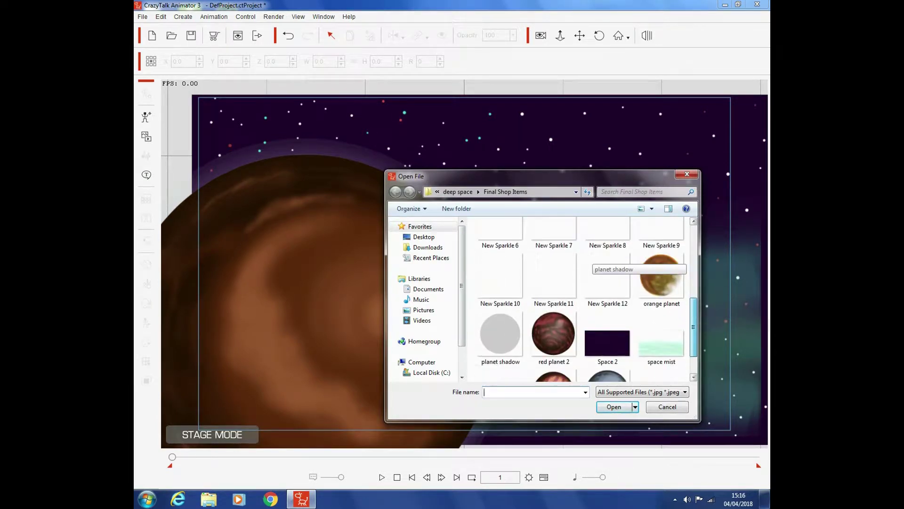
pyautogui.doubleClick(553, 333)
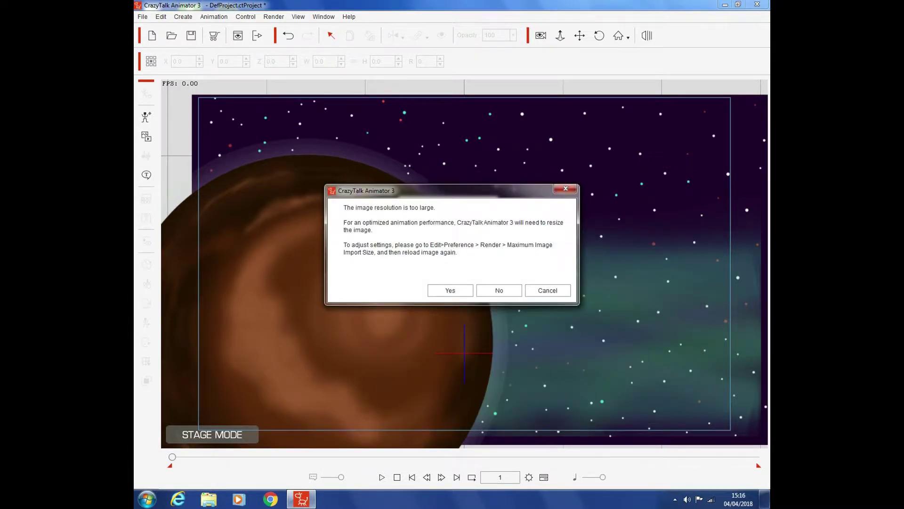
pyautogui.click(450, 290)
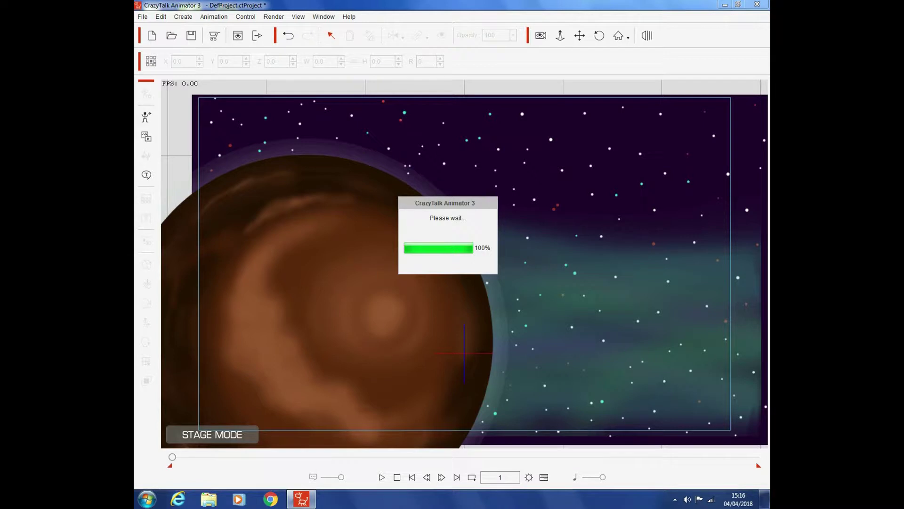
# Shrink the red planet to about 33% and place it above the mist at about X 98.7, Y 185.3.
pyautogui.moveTo(648, 169); pyautogui.dragTo(526, 291)
pyautogui.moveTo(464, 406); pyautogui.dragTo(561, 224)
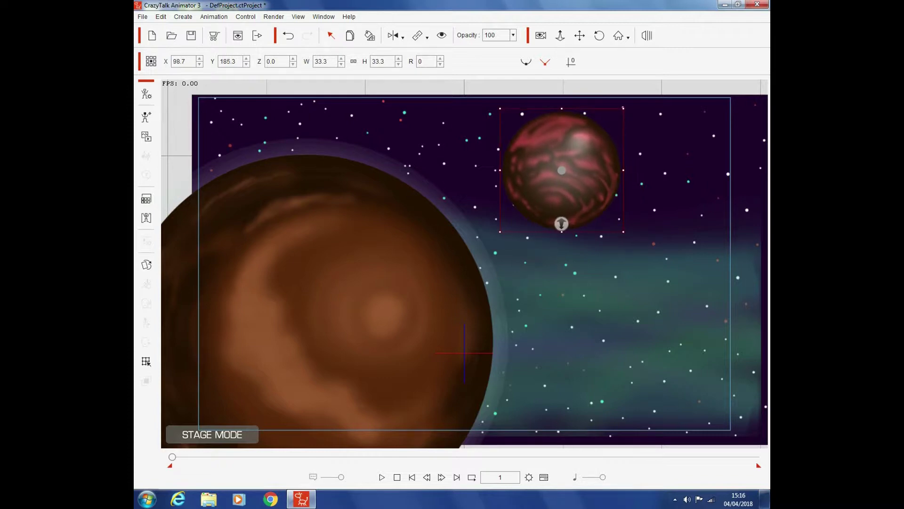
# Import the Cloudy planet 6 image as a prop, accepting the automatic resize.
pyautogui.click(146, 136)
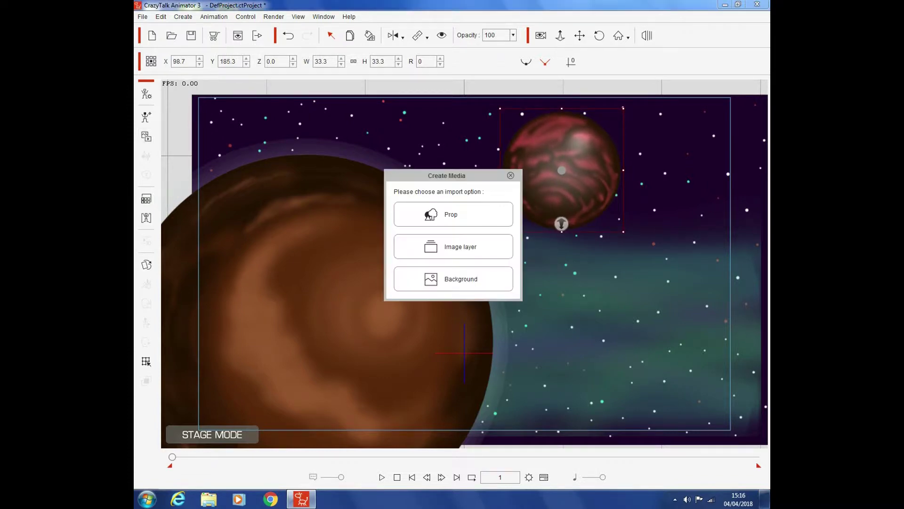
pyautogui.click(453, 215)
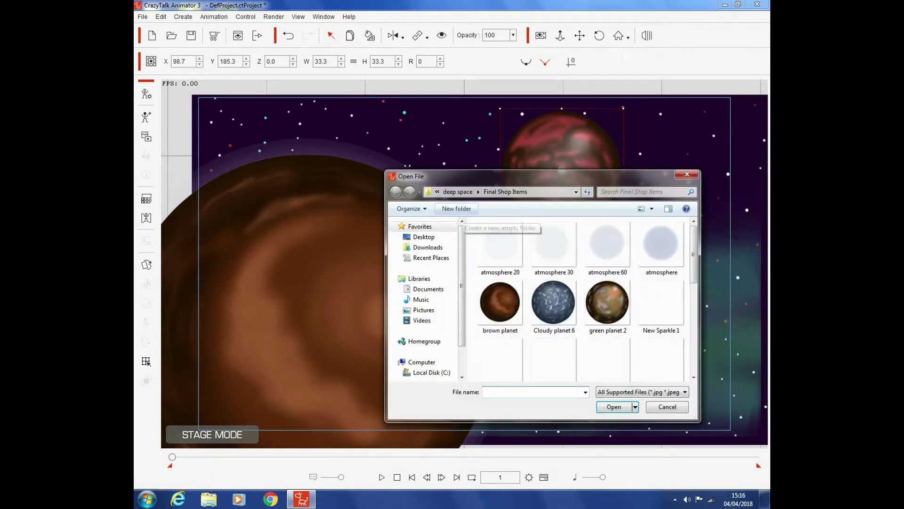
pyautogui.click(553, 306)
pyautogui.click(614, 407)
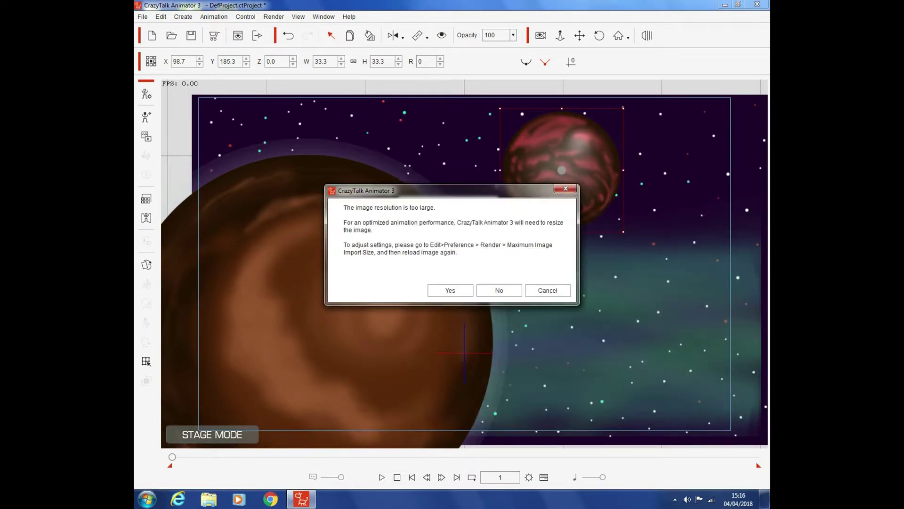
pyautogui.click(450, 290)
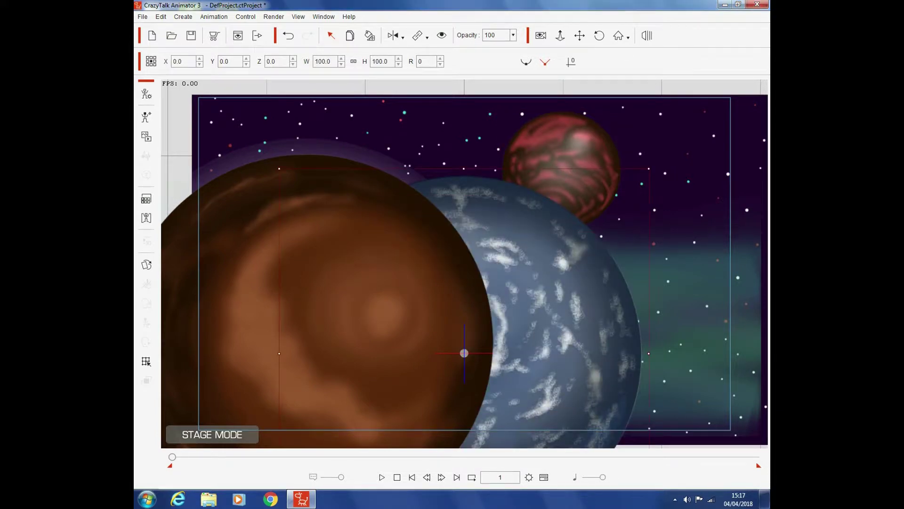
# Shrink the cloudy planet to about 45.5% at about X 185.8, Y 30.7, and move the red planet to about X 55.4, Y 195.9.
pyautogui.moveTo(649, 169); pyautogui.dragTo(548, 269)
pyautogui.moveTo(464, 429); pyautogui.dragTo(645, 393)
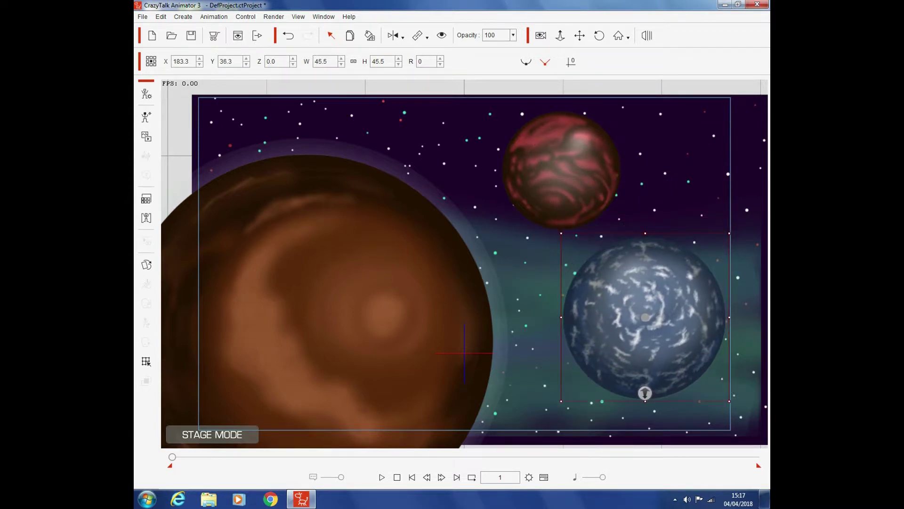
pyautogui.moveTo(561, 221); pyautogui.dragTo(545, 215)
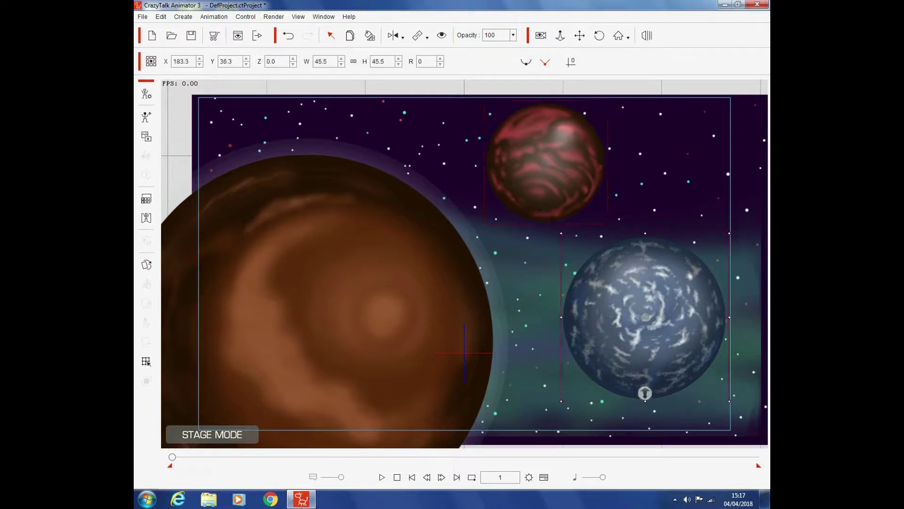
pyautogui.moveTo(644, 392); pyautogui.dragTo(647, 399)
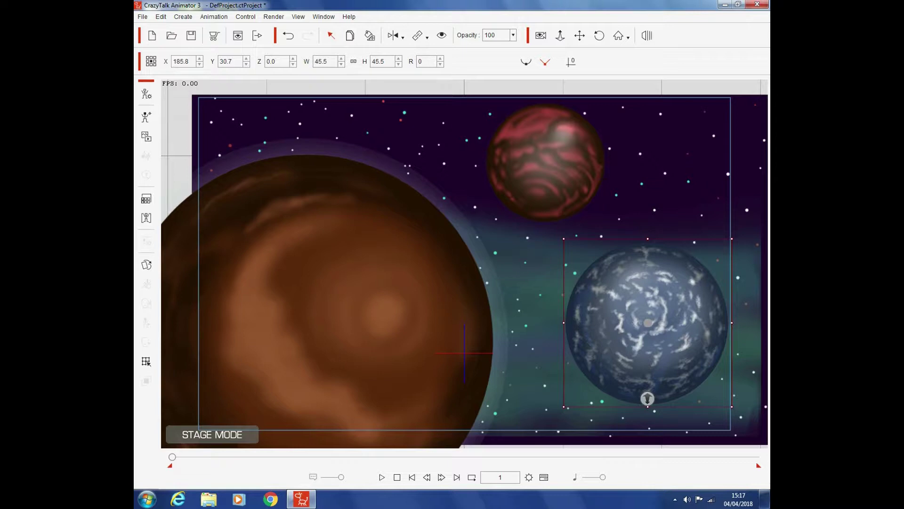
pyautogui.click(545, 215)
pyautogui.moveTo(545, 216); pyautogui.dragTo(519, 213)
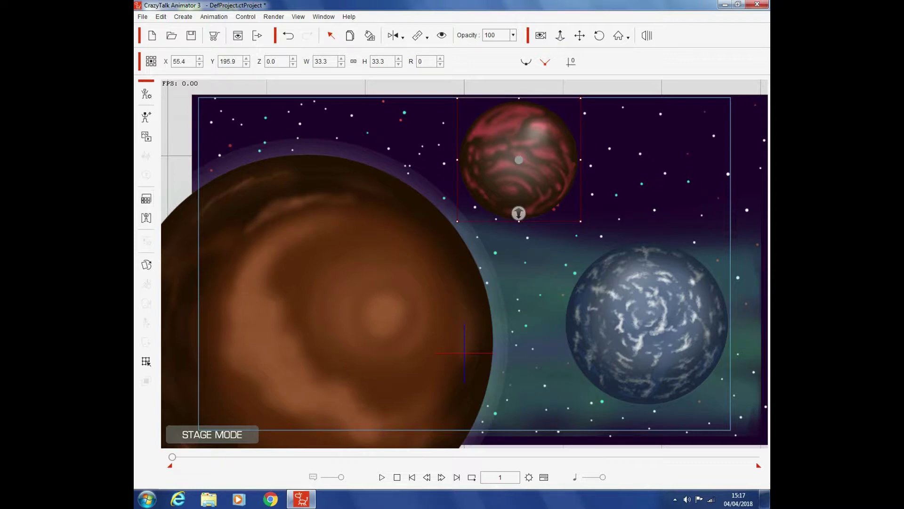
# Import the orange planet image as a prop, accepting the automatic resize.
pyautogui.click(146, 136)
pyautogui.click(448, 214)
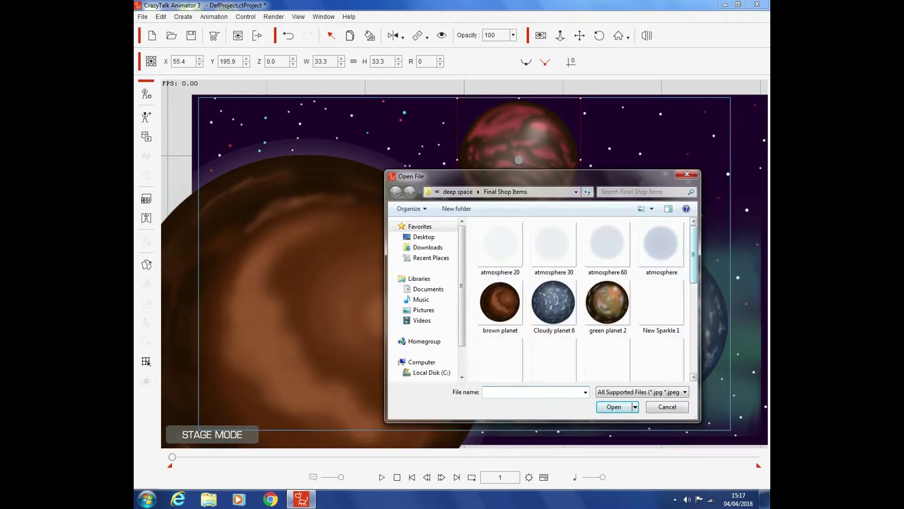
pyautogui.scroll(-3, 584, 297)
pyautogui.scroll(-2, 584, 297)
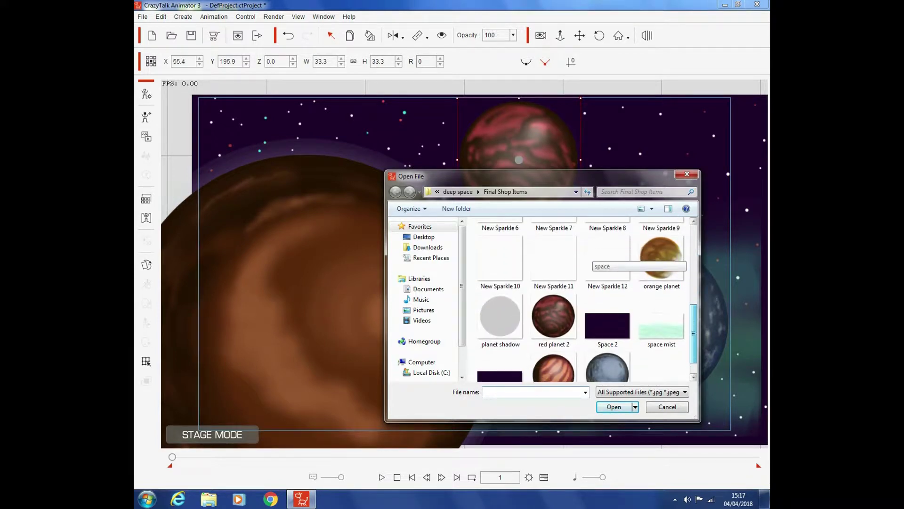
pyautogui.click(661, 261)
pyautogui.press('Return')
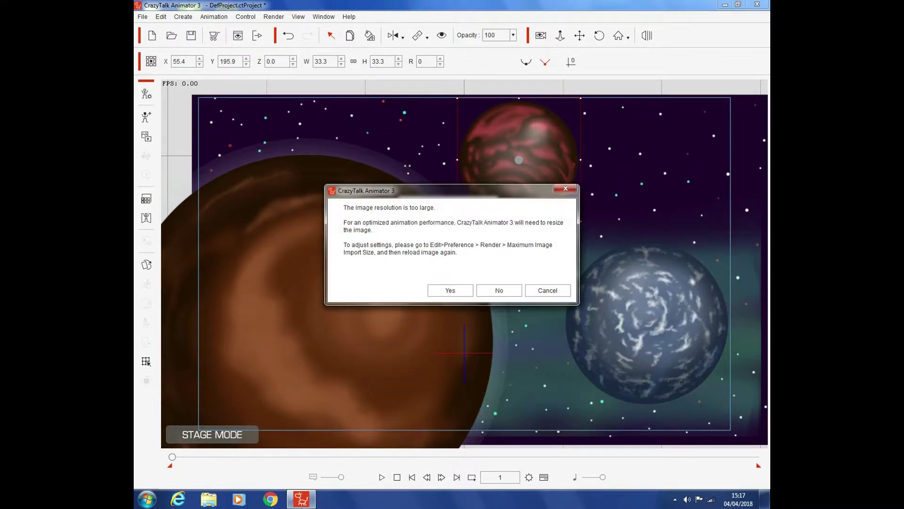
pyautogui.press('Return')
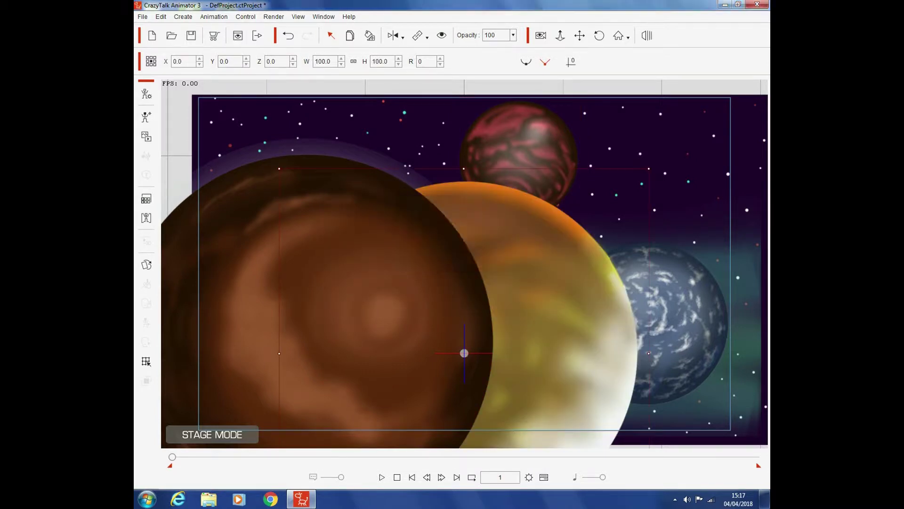
# Shrink the orange planet to about 11.7%, rotate it to 310 degrees and place it over the red planet's upper edge at about X 87.6, Y 231.1.
pyautogui.moveTo(649, 169); pyautogui.dragTo(526, 291)
pyautogui.moveTo(509, 329); pyautogui.dragTo(628, 179)
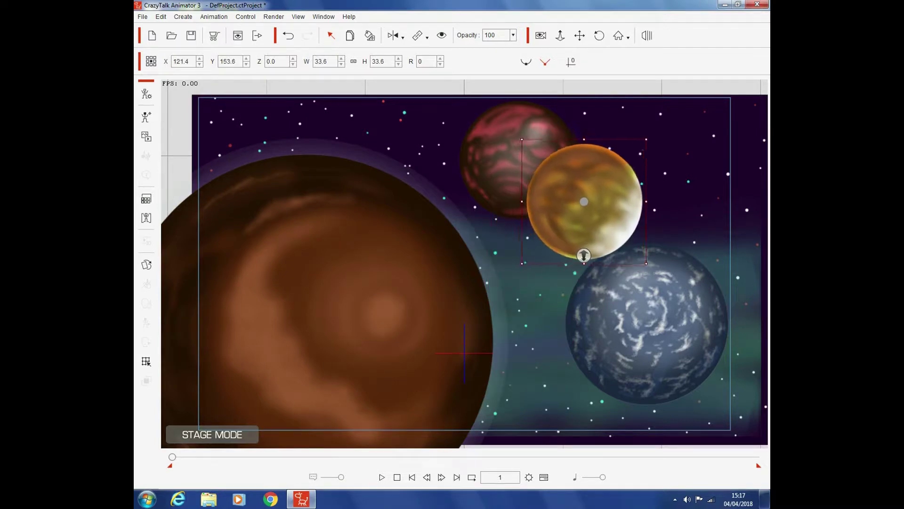
pyautogui.moveTo(583, 239); pyautogui.dragTo(566, 130)
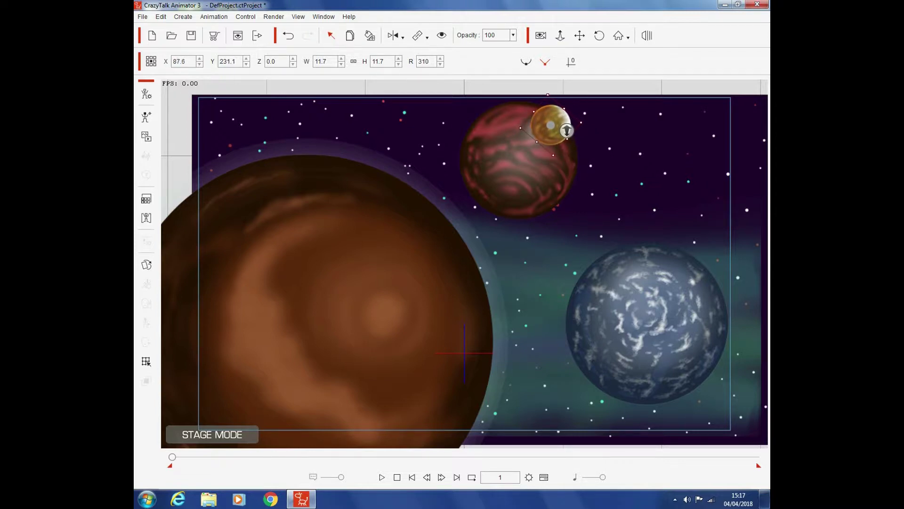
# Set the small orange planet's Z position to 2 and deselect it.
pyautogui.click(273, 61)
pyautogui.write('2')
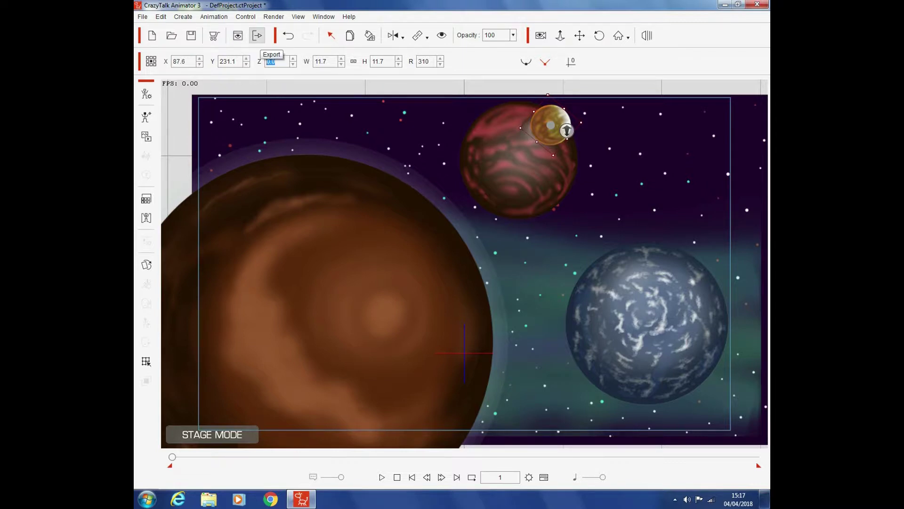
pyautogui.press('Return')
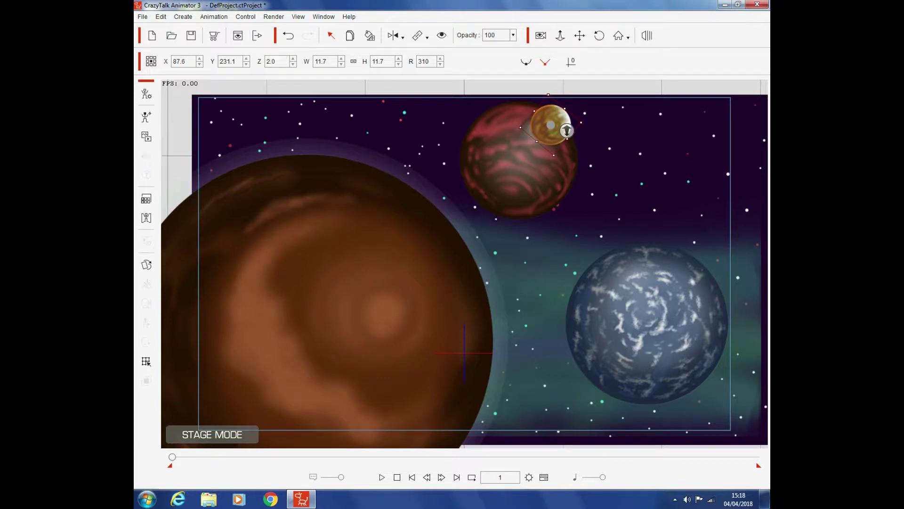
pyautogui.click(176, 132)
# Import the planet shadow image as a prop, accepting the automatic resize.
pyautogui.click(146, 136)
pyautogui.click(453, 214)
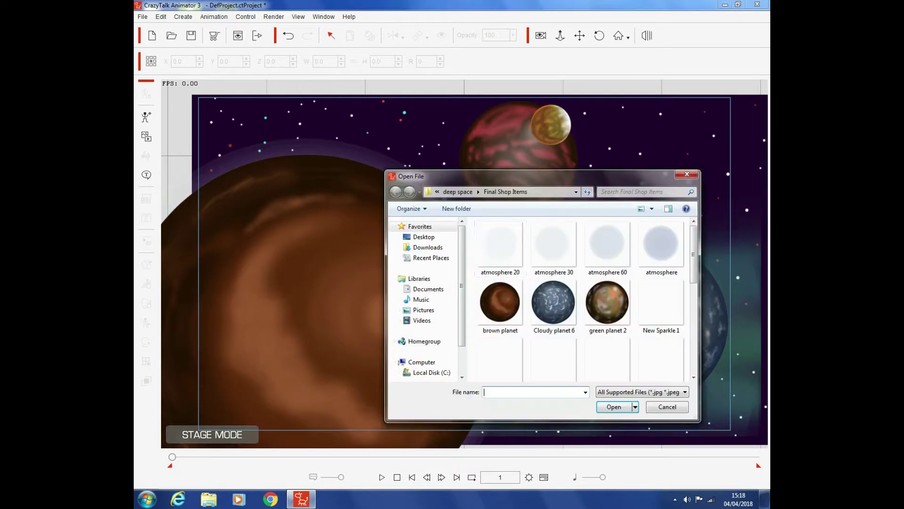
pyautogui.scroll(-2, 591, 266)
pyautogui.scroll(-5, 591, 267)
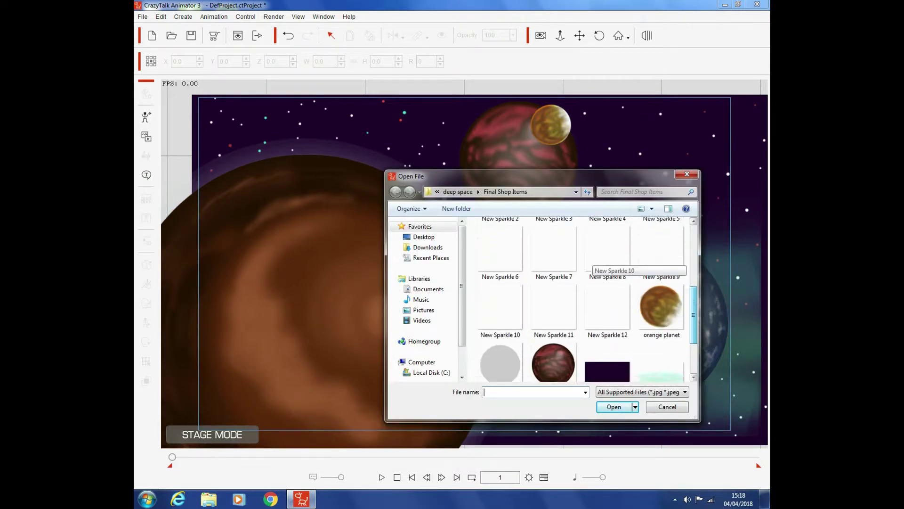
pyautogui.doubleClick(500, 324)
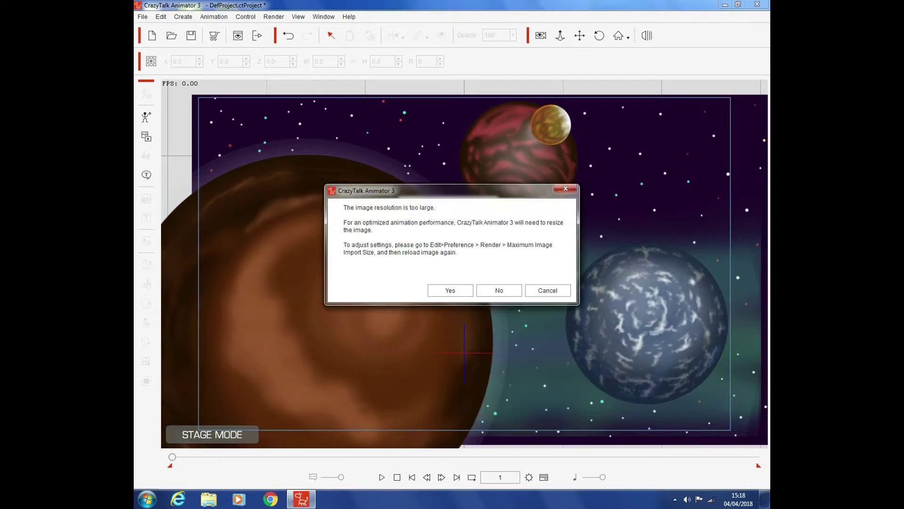
pyautogui.click(450, 290)
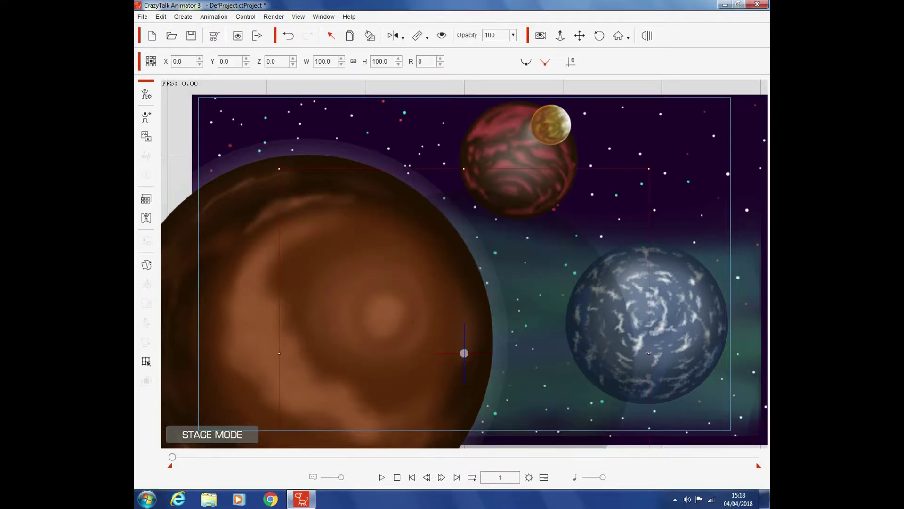
# Shrink the planet shadow to about 12.3% and place it on the red planet beside the orange one at about X 70.5, Y 215.
pyautogui.moveTo(649, 168); pyautogui.dragTo(556, 261)
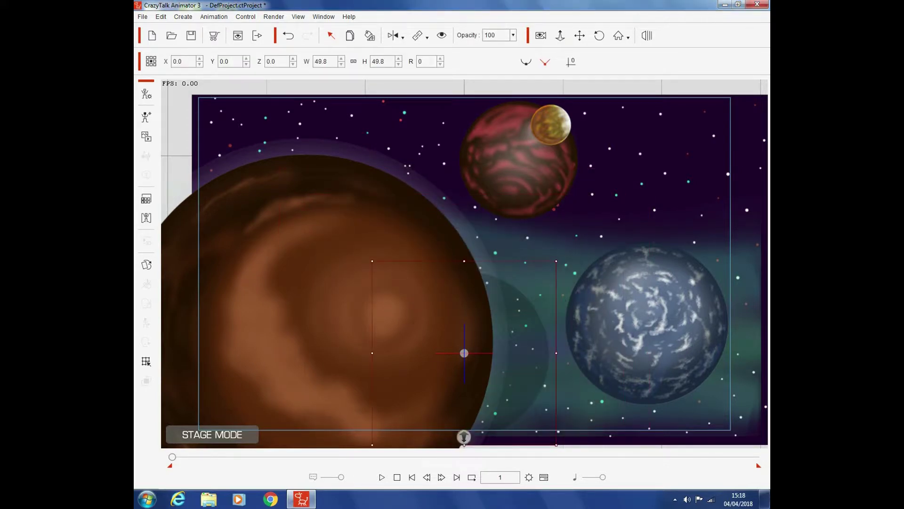
pyautogui.moveTo(464, 437); pyautogui.dragTo(533, 152)
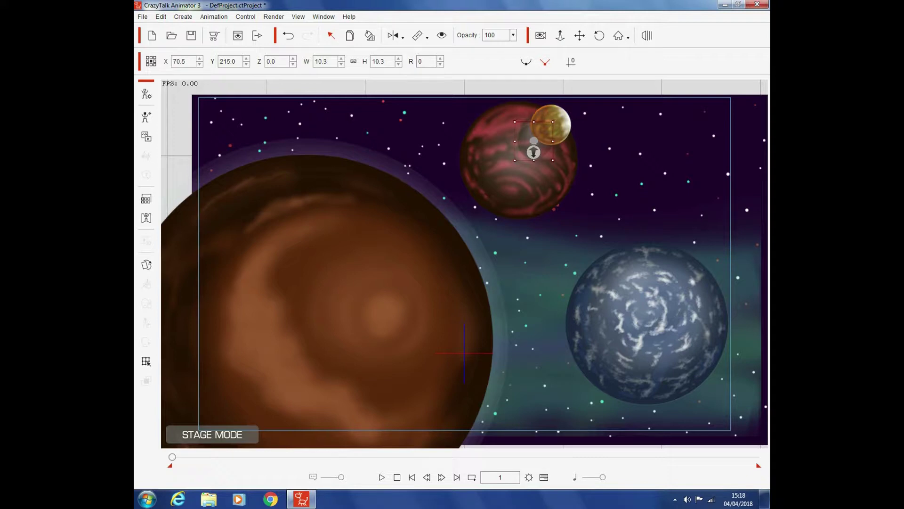
pyautogui.press('Escape')
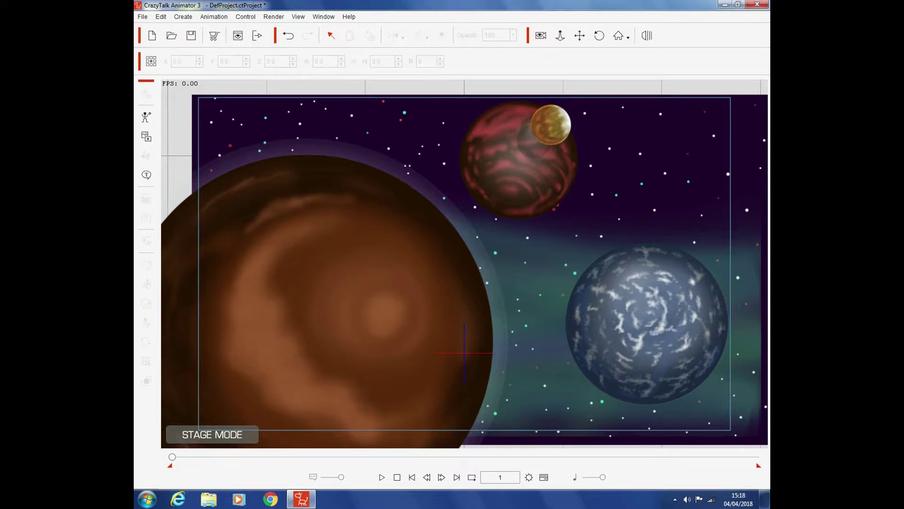
pyautogui.click(533, 151)
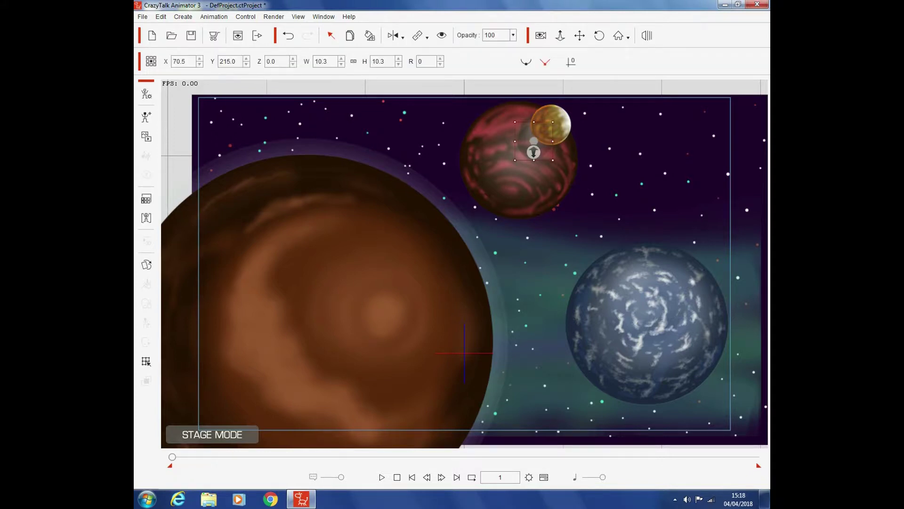
pyautogui.moveTo(534, 152); pyautogui.dragTo(534, 156)
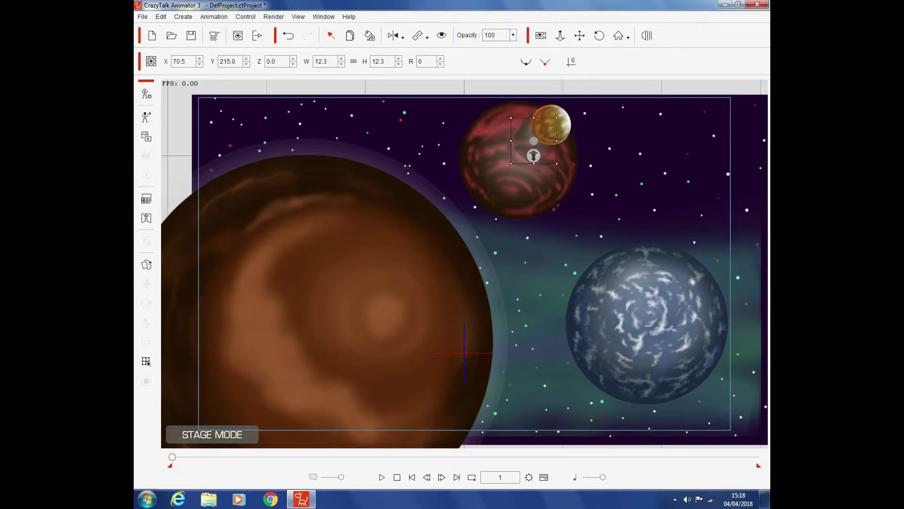
pyautogui.press('Escape')
pyautogui.click(534, 155)
pyautogui.moveTo(534, 156); pyautogui.dragTo(533, 156)
# Set the shadow's Z position to 1 and shift it to about X 74, Y 213, then deselect it.
pyautogui.doubleClick(271, 61)
pyautogui.write('1')
pyautogui.press('Return')
pyautogui.press('Escape')
pyautogui.click(533, 155)
pyautogui.moveTo(533, 156); pyautogui.dragTo(537, 157)
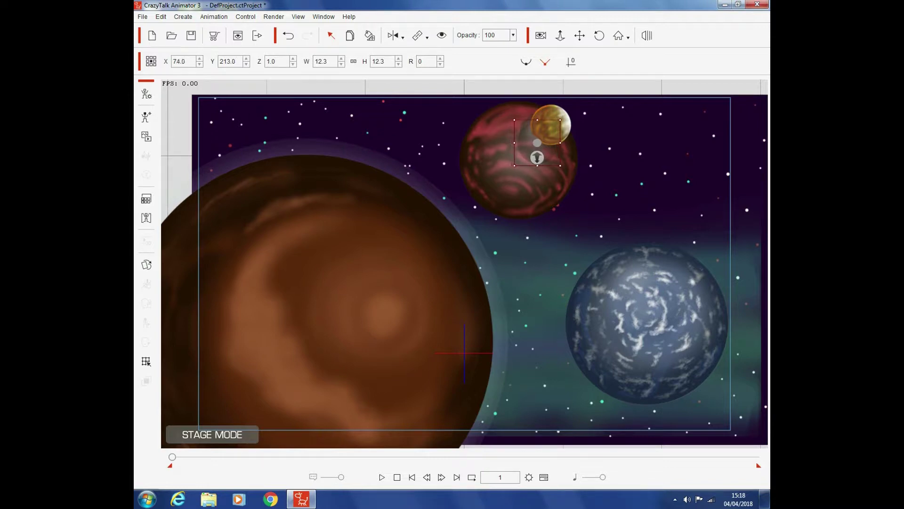
pyautogui.press('Escape')
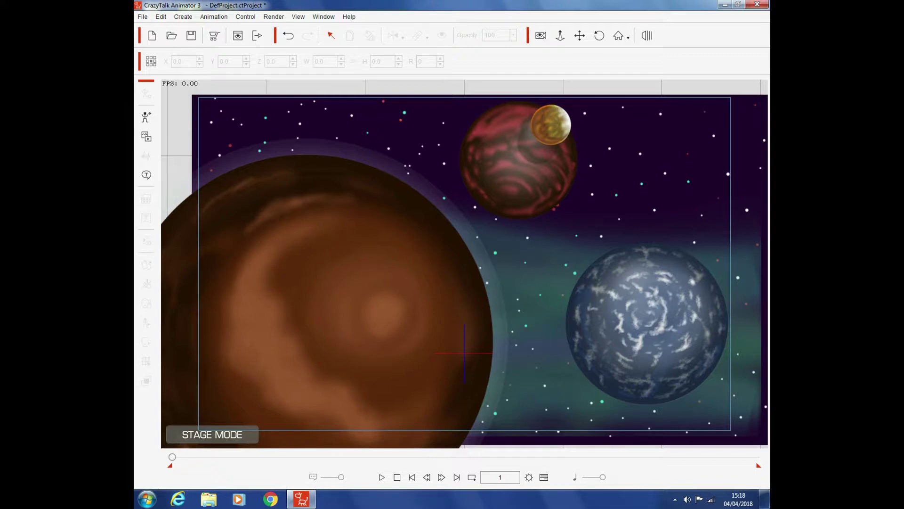
# Import the orange-and-red striped planet image as a prop, accepting the automatic resize.
pyautogui.click(146, 136)
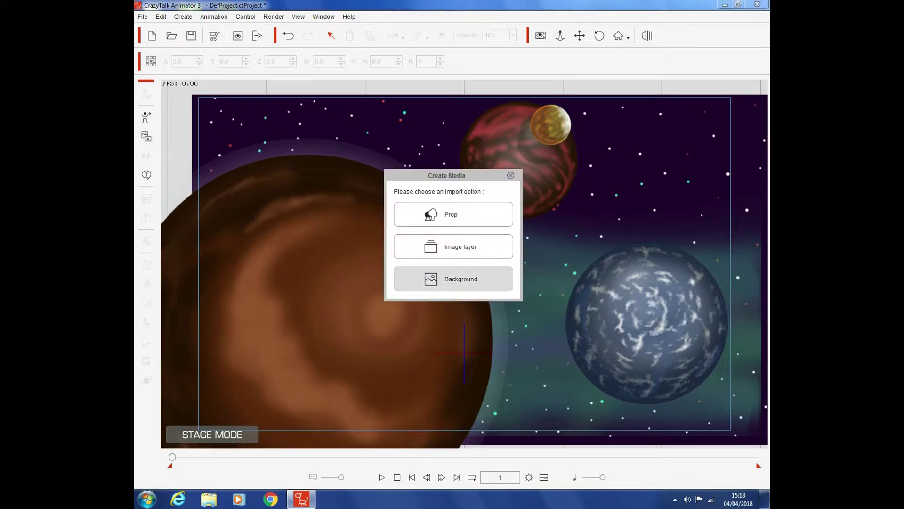
pyautogui.click(451, 215)
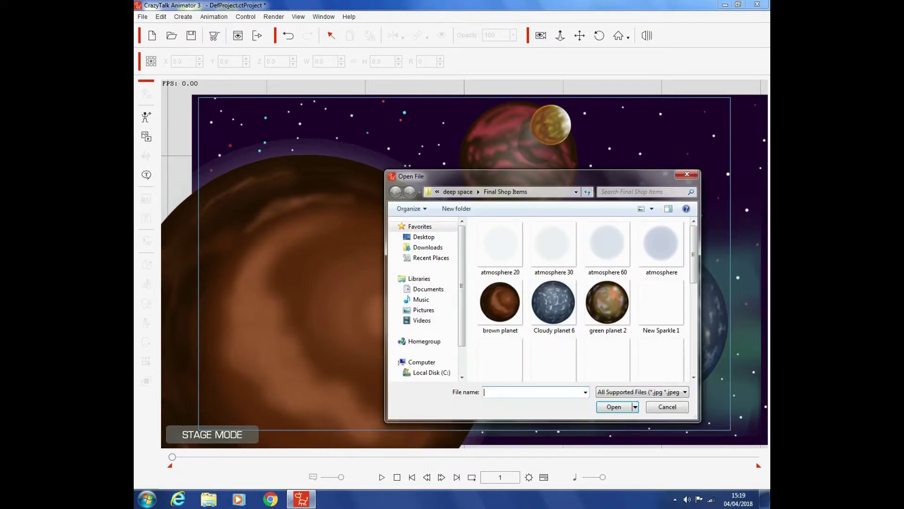
pyautogui.scroll(-4, 594, 259)
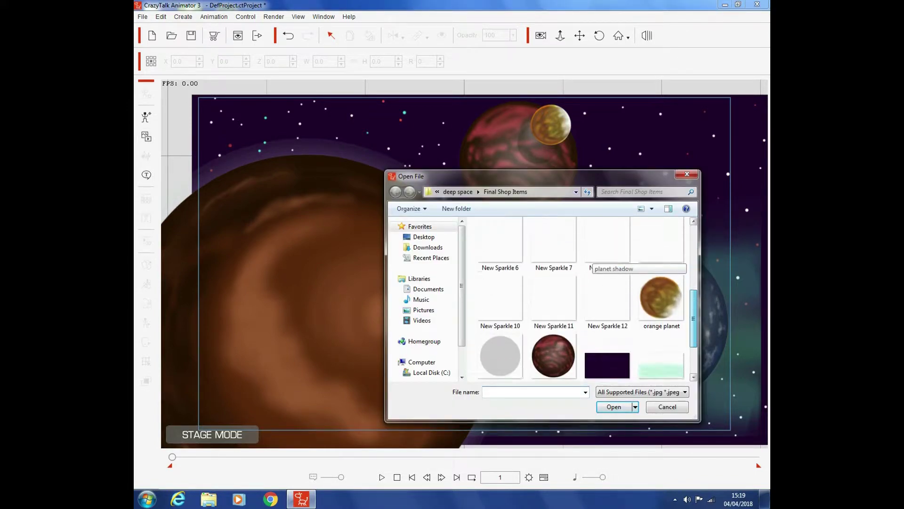
pyautogui.moveTo(693, 332); pyautogui.dragTo(694, 342)
pyautogui.doubleClick(553, 353)
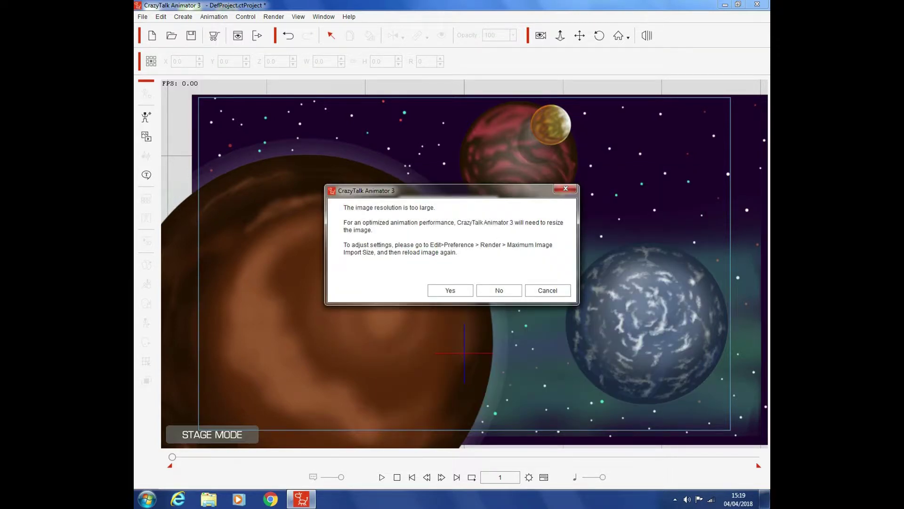
pyautogui.click(450, 290)
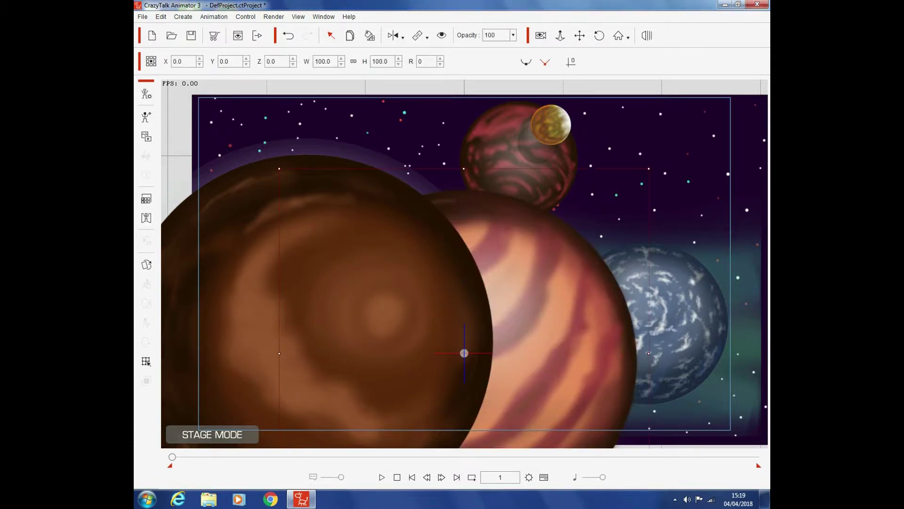
# Shrink the striped planet to about 16.1% and place it in the starry sky above the cloudy planet at about X 208.5, Y 222.6.
pyautogui.moveTo(648, 169); pyautogui.dragTo(567, 250)
pyautogui.moveTo(464, 446); pyautogui.dragTo(670, 182)
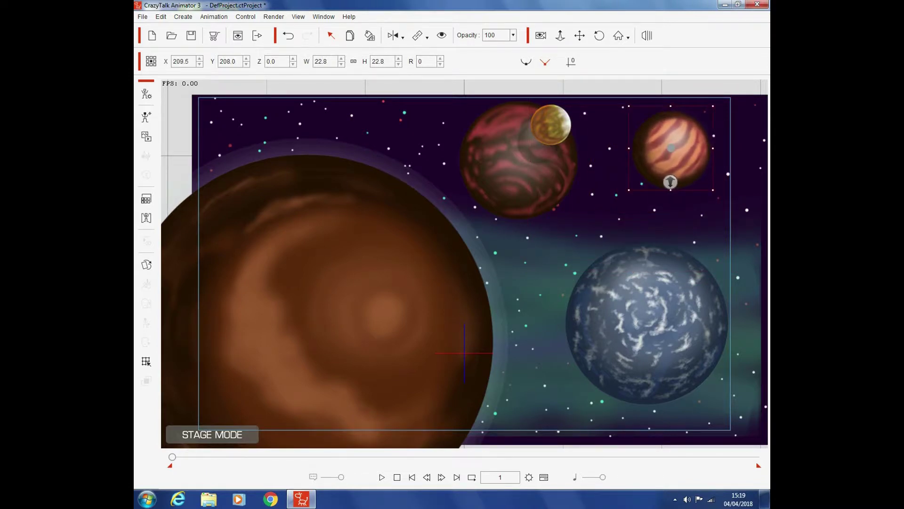
pyautogui.moveTo(671, 182); pyautogui.dragTo(670, 155)
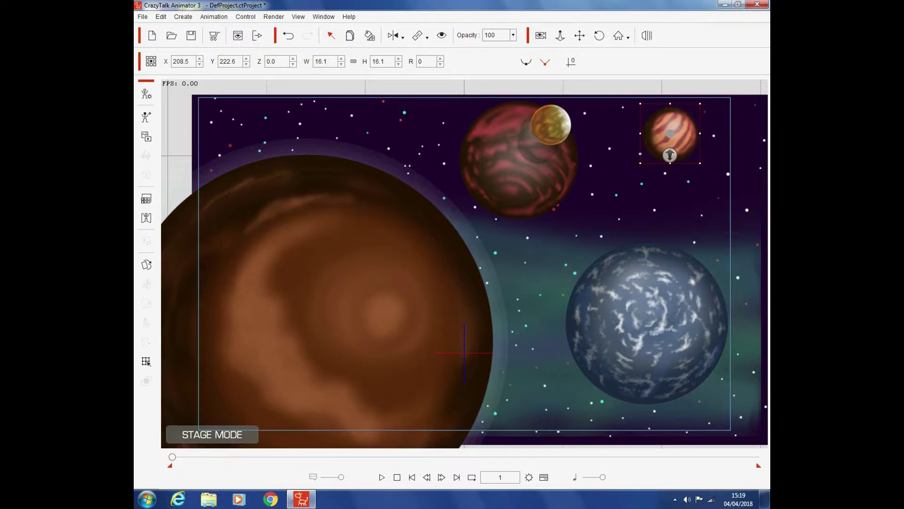
pyautogui.press('Escape')
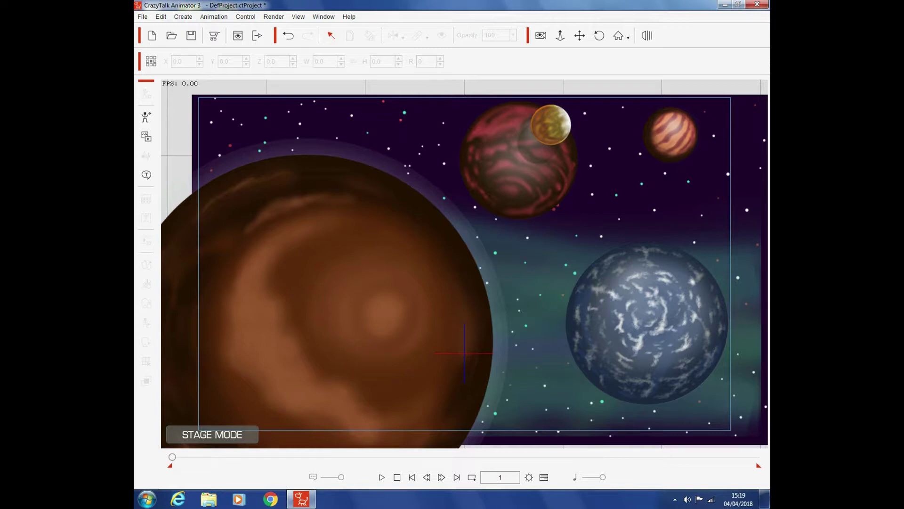
# Shift the cloudy blue planet slightly towards the brown planet, to about X 171.2, Y 27.7, and deselect it.
pyautogui.click(648, 398)
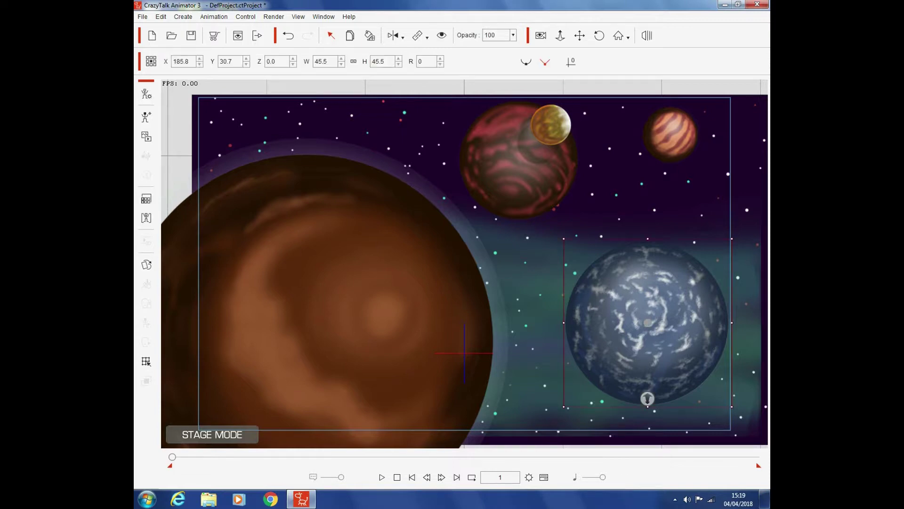
pyautogui.moveTo(648, 399); pyautogui.dragTo(633, 402)
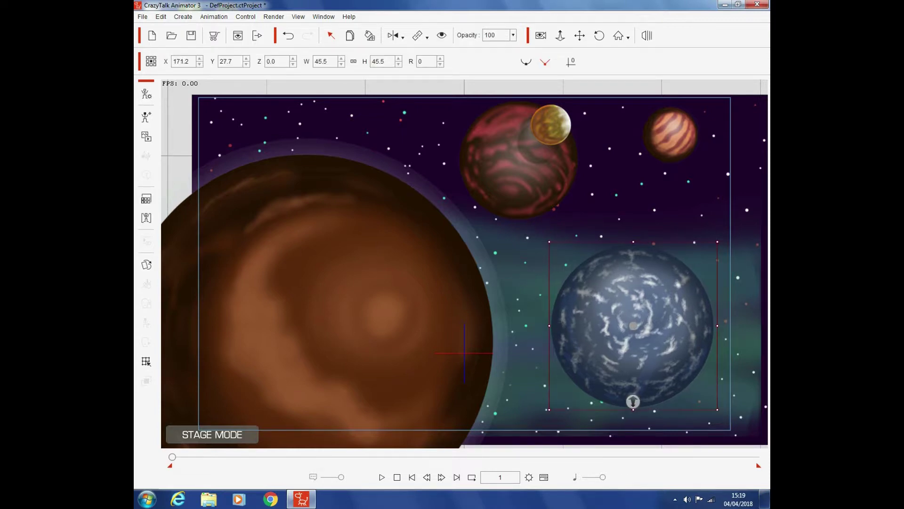
pyautogui.click(549, 388)
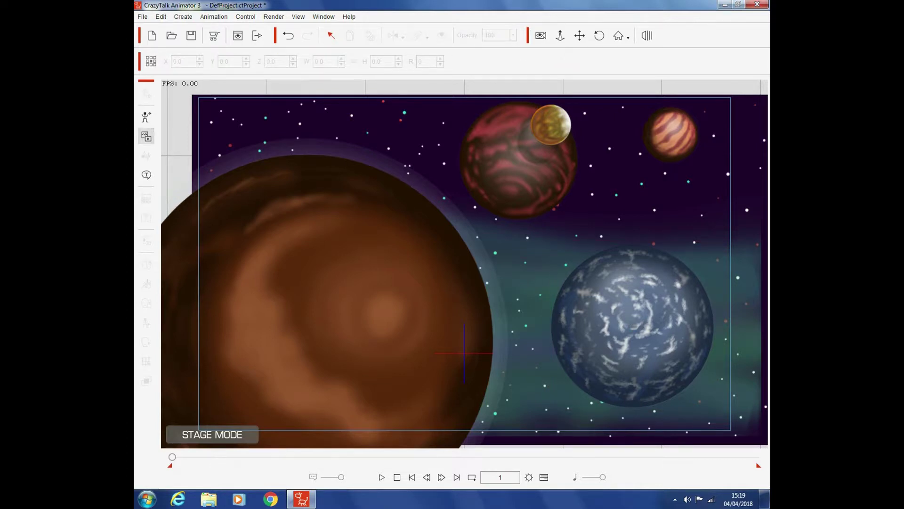
# Import the New Sparkle 1 image as a prop.
pyautogui.click(146, 136)
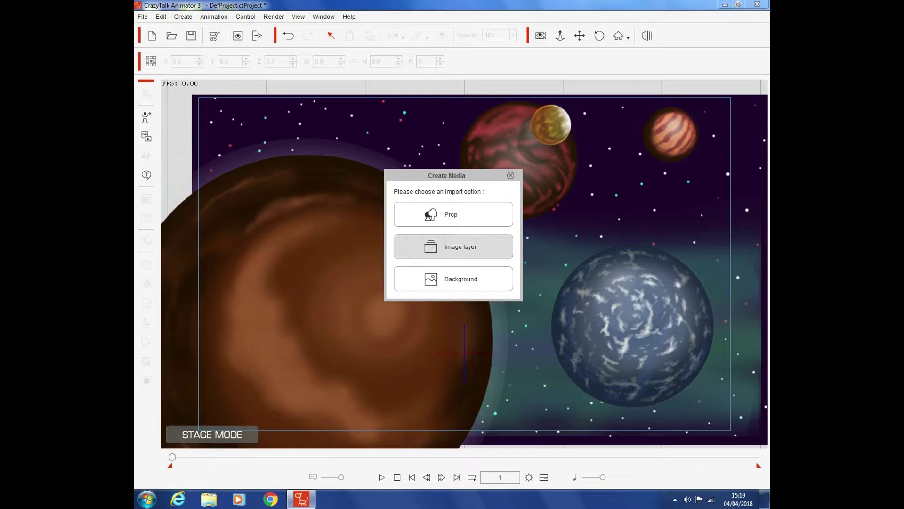
pyautogui.click(452, 214)
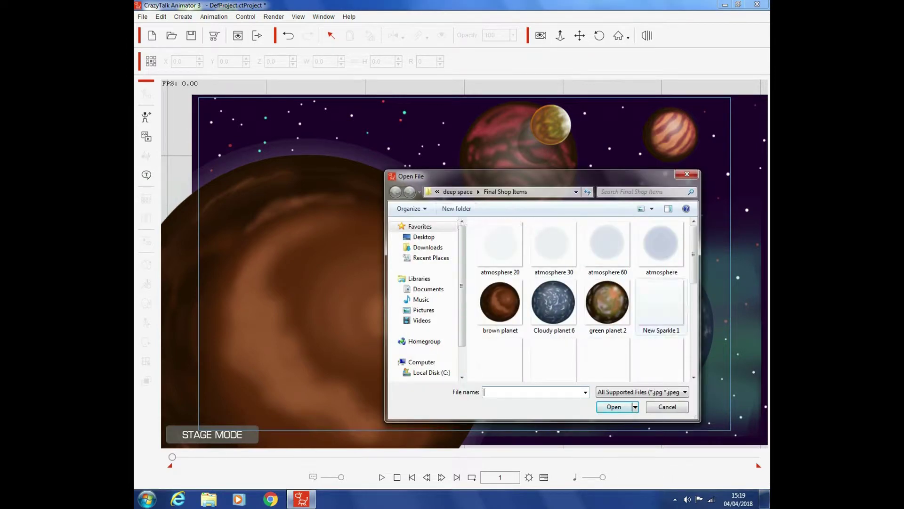
pyautogui.doubleClick(661, 306)
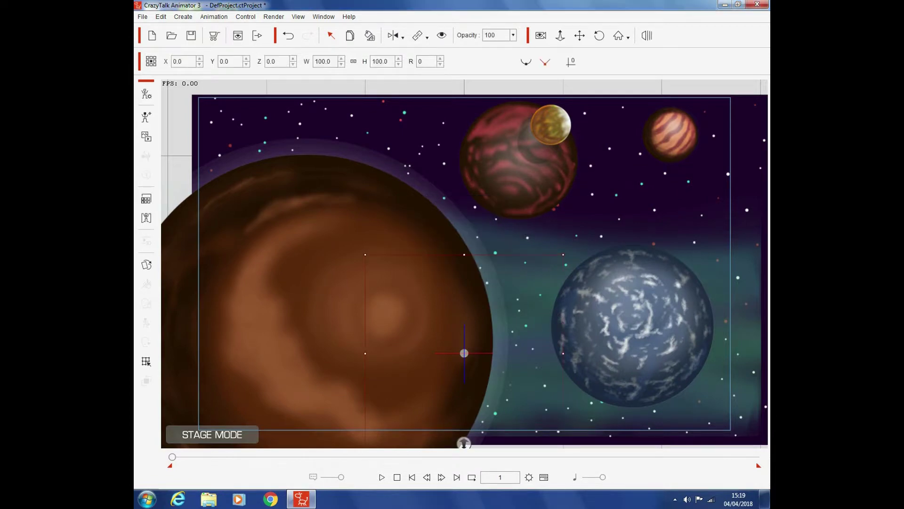
# Shrink the sparkle to about 62% and place it in the starry sky above the brown planet at about X -114.3, Y 226.6.
pyautogui.moveTo(463, 443); pyautogui.dragTo(352, 183)
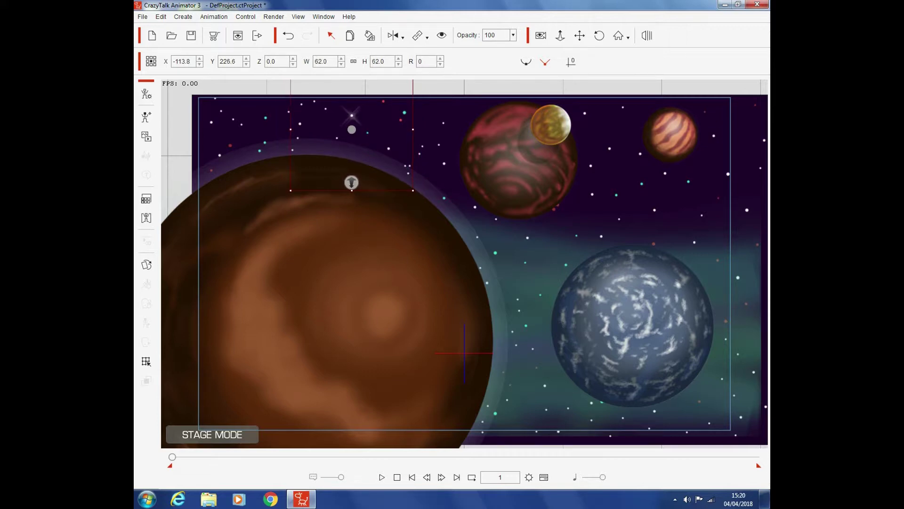
pyautogui.moveTo(351, 182); pyautogui.dragTo(351, 182)
pyautogui.press('Escape')
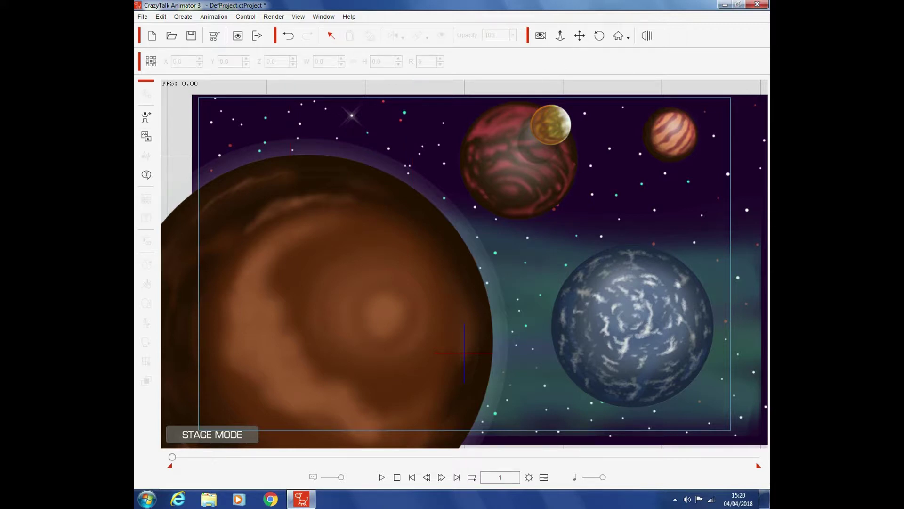
# Open the sparkle prop in the composer and add the remaining New Sparkle images as additional sprites.
pyautogui.click(351, 115)
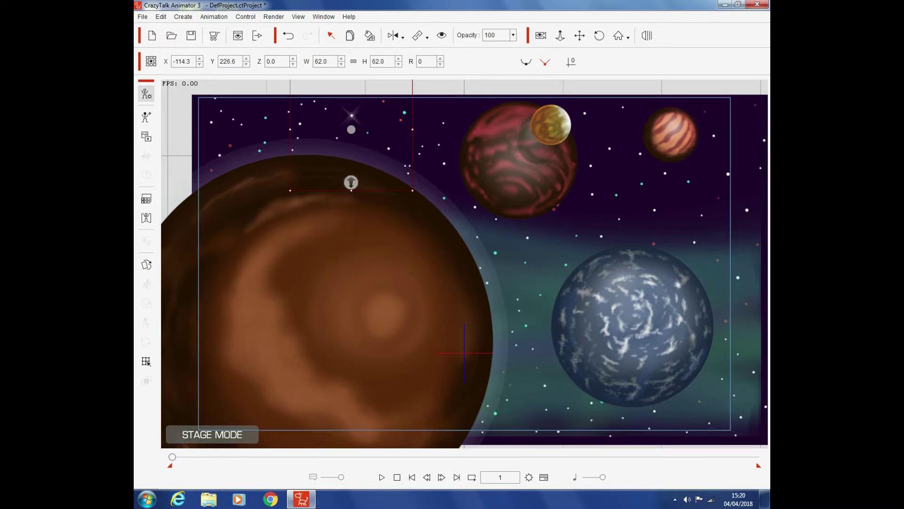
pyautogui.click(146, 93)
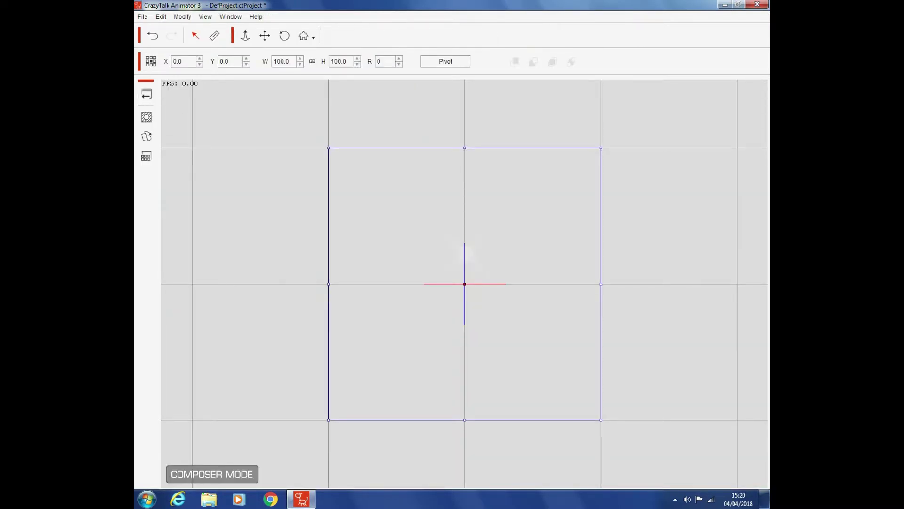
pyautogui.click(146, 136)
pyautogui.click(315, 214)
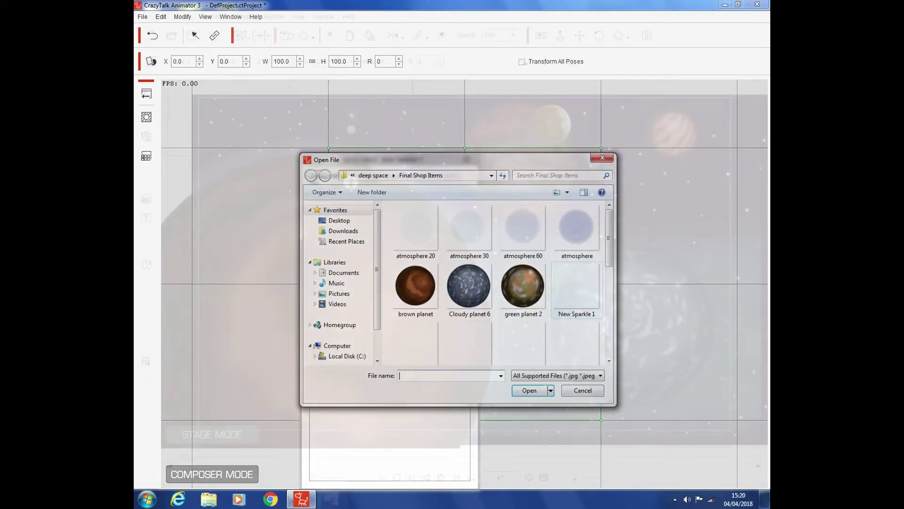
pyautogui.doubleClick(416, 343)
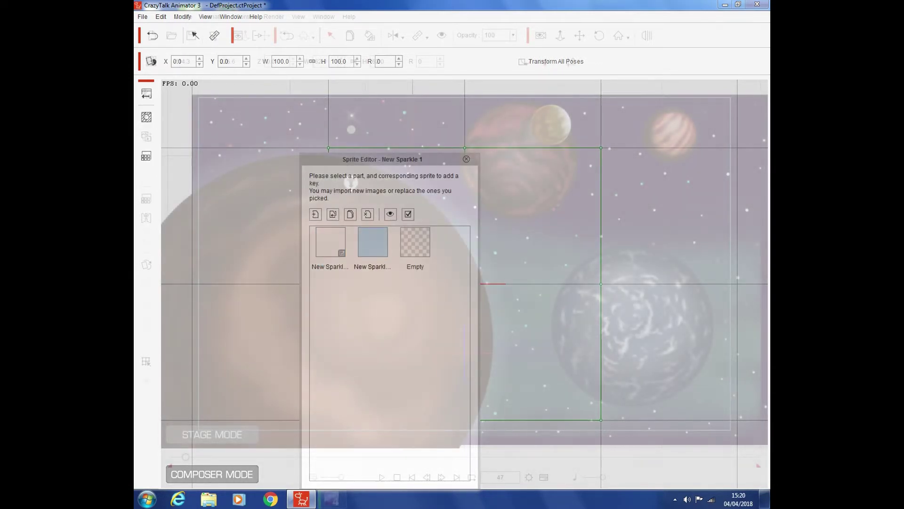
pyautogui.click(315, 213)
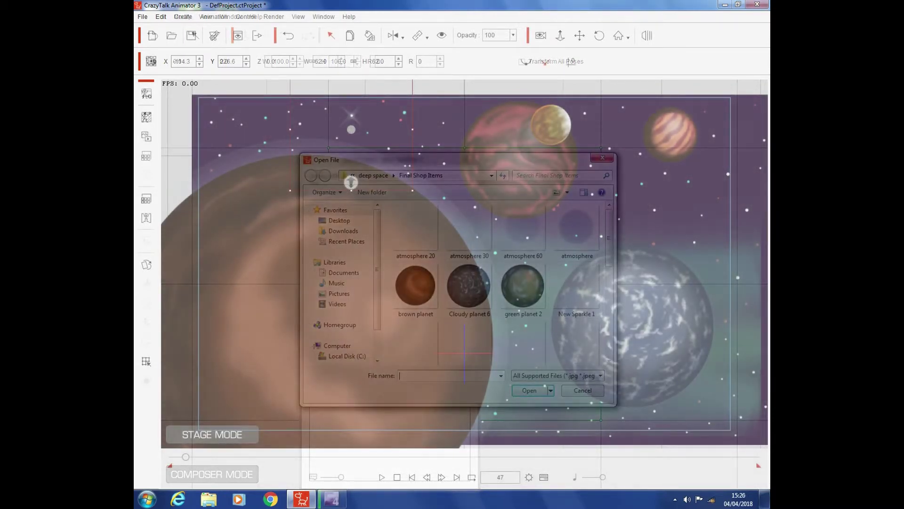
pyautogui.scroll(-1, 499, 259)
pyautogui.click(522, 290)
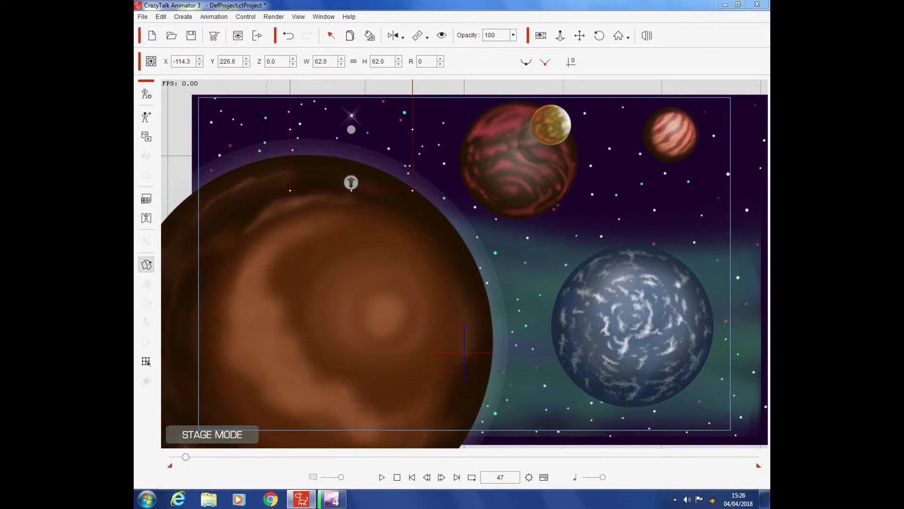
# Check the sparkle's sprite set and open the timeline showing only the New Sparkle 1 tracks, without Space 2.
pyautogui.click(147, 265)
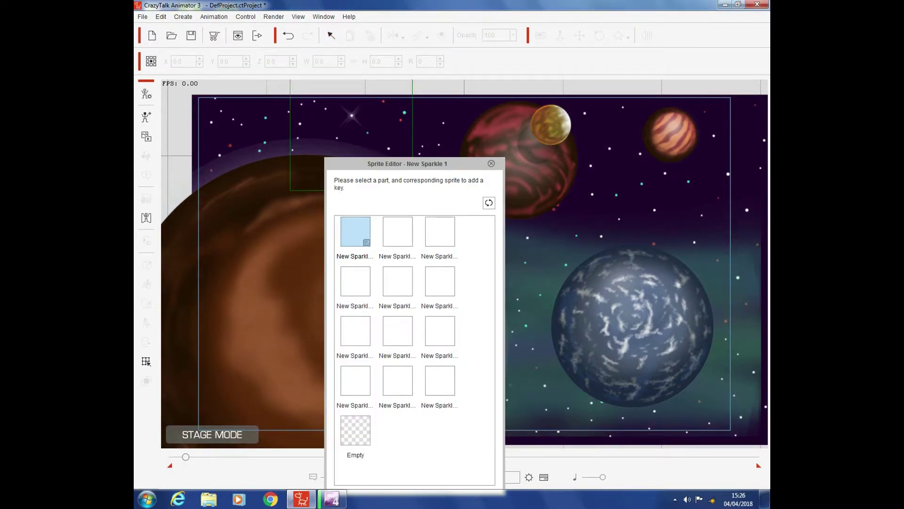
pyautogui.click(492, 163)
pyautogui.click(544, 477)
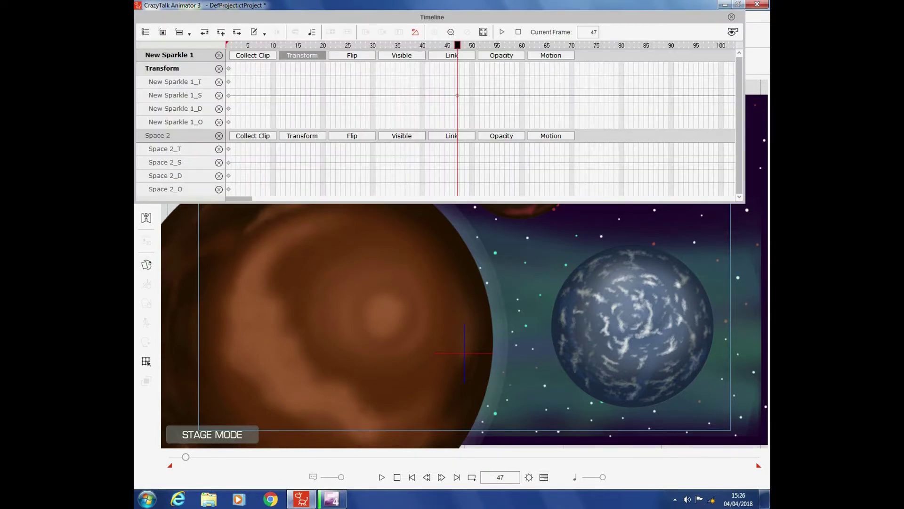
pyautogui.click(219, 135)
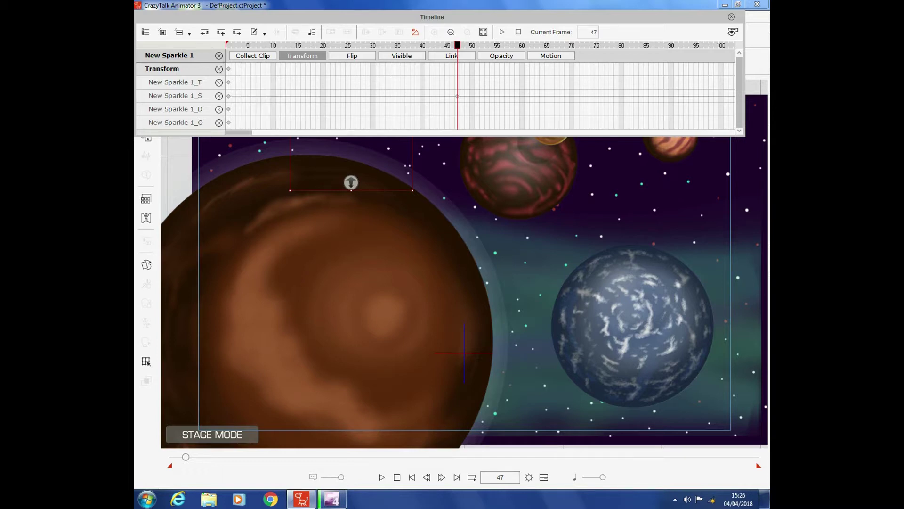
# Set the sparkle's sprite to Empty at frame 1 and move the timeline up out of the way.
pyautogui.moveTo(457, 45); pyautogui.dragTo(228, 46)
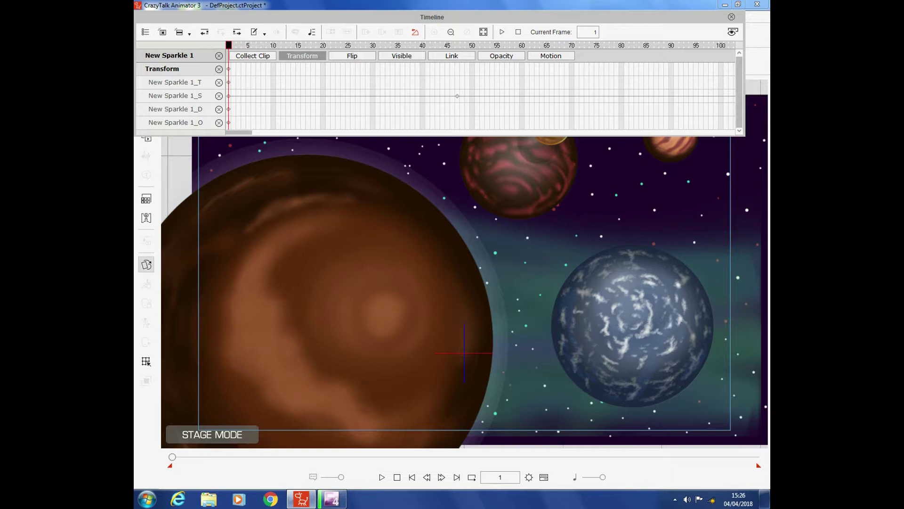
pyautogui.click(146, 265)
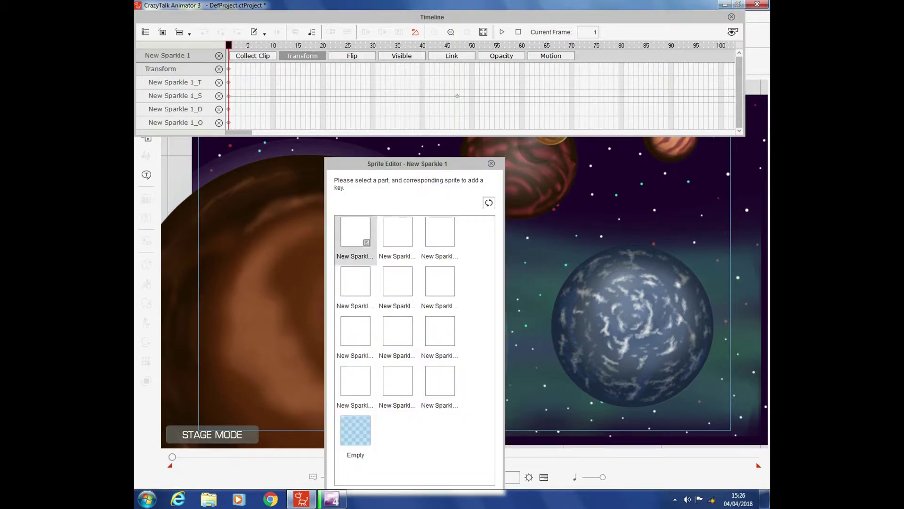
pyautogui.click(355, 430)
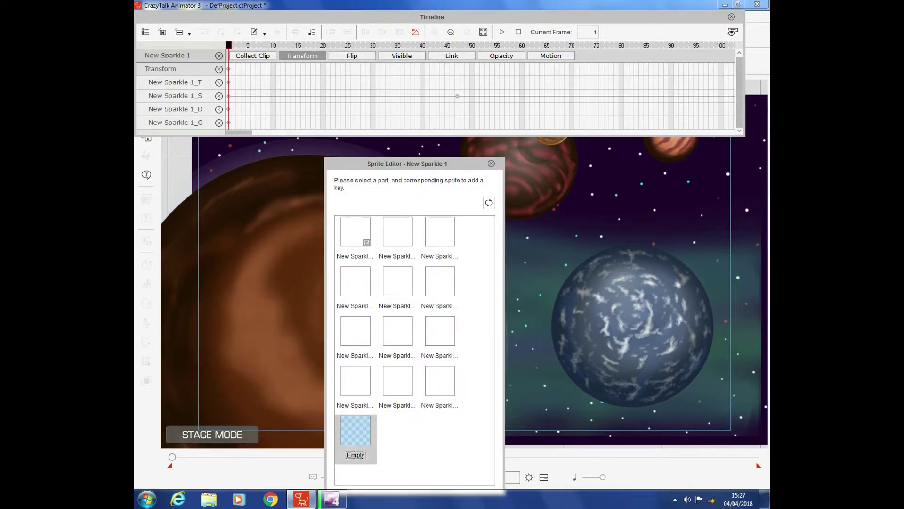
pyautogui.moveTo(432, 17); pyautogui.dragTo(441, 1)
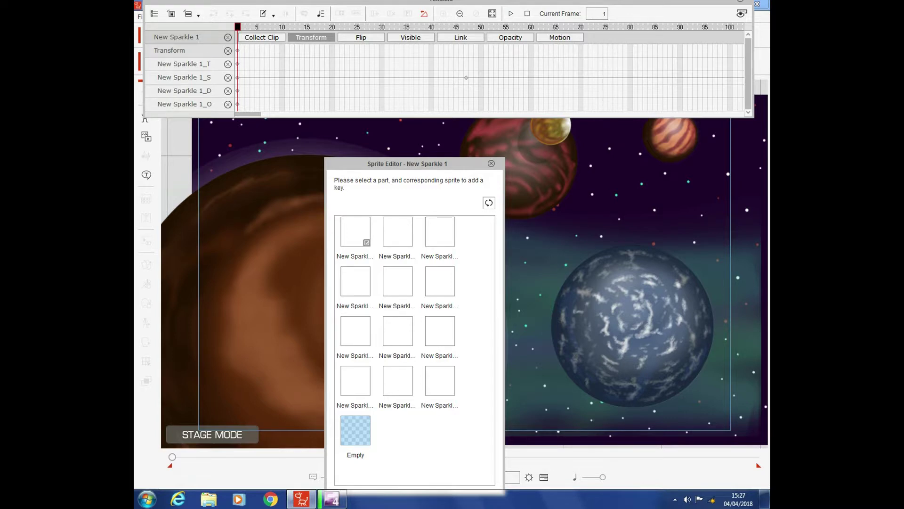
# Delete the sparkle's sprite keyframe at frame 47.
pyautogui.click(466, 78)
pyautogui.rightClick(466, 78)
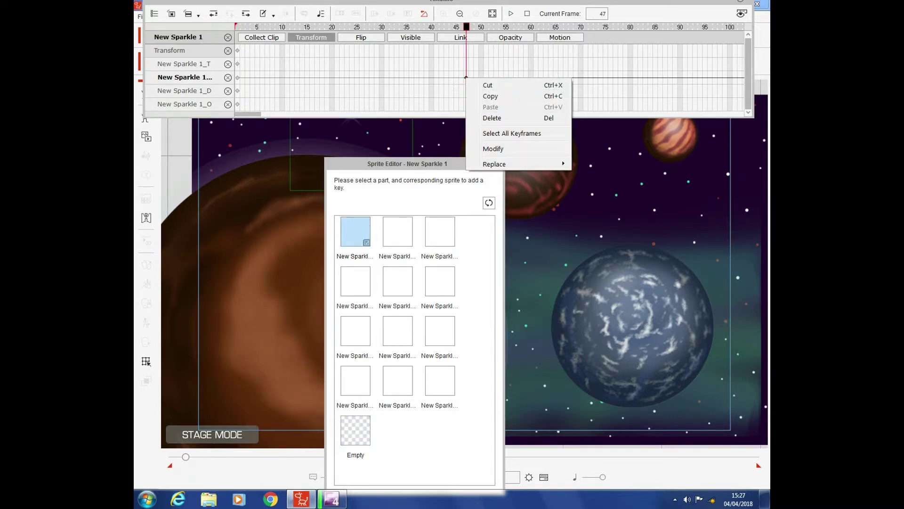
pyautogui.click(518, 117)
# Add transform keys at frames 30, 31 and 32 and assign the second, third and fourth sparkle sprites to them in order.
pyautogui.moveTo(466, 27); pyautogui.dragTo(381, 27)
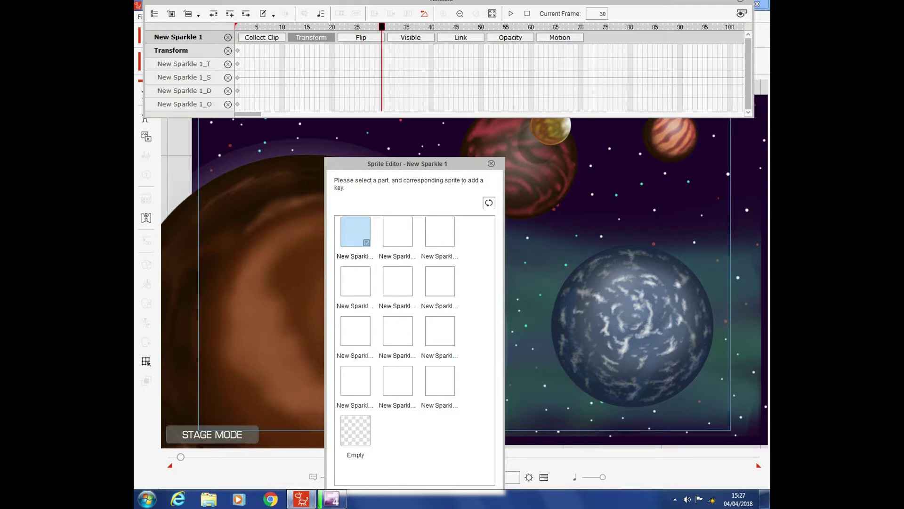
pyautogui.click(230, 14)
pyautogui.click(398, 231)
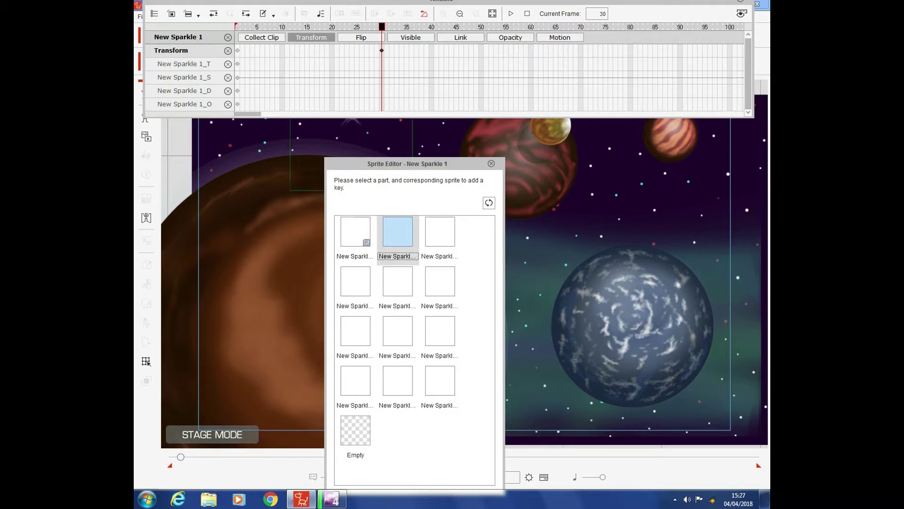
pyautogui.click(386, 51)
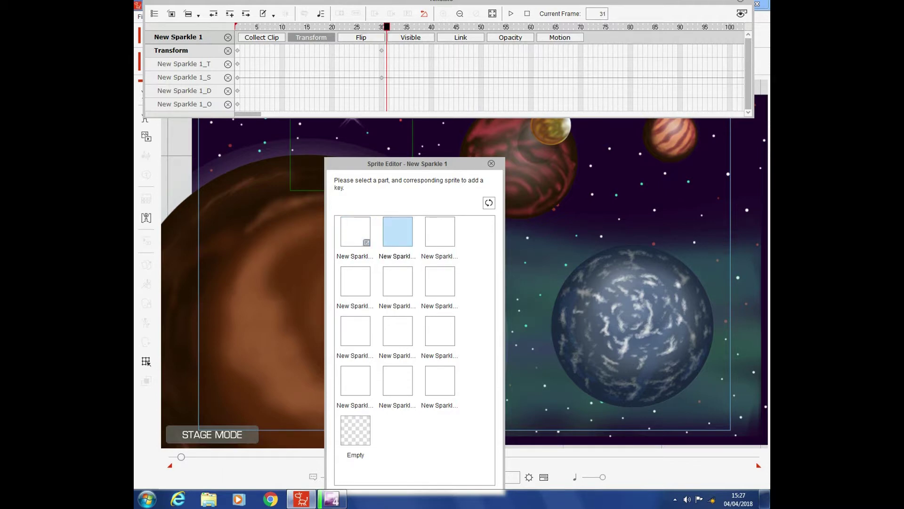
pyautogui.click(230, 13)
pyautogui.click(440, 232)
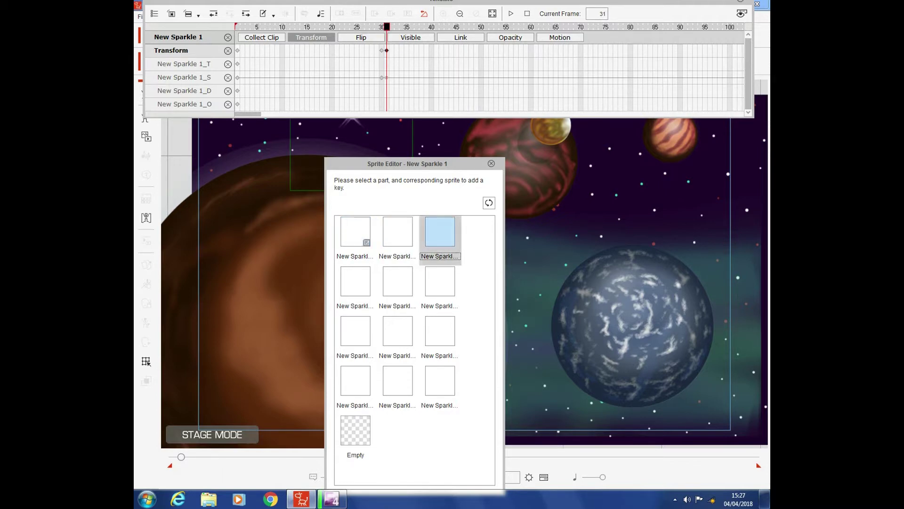
pyautogui.click(391, 50)
pyautogui.click(229, 13)
pyautogui.click(356, 281)
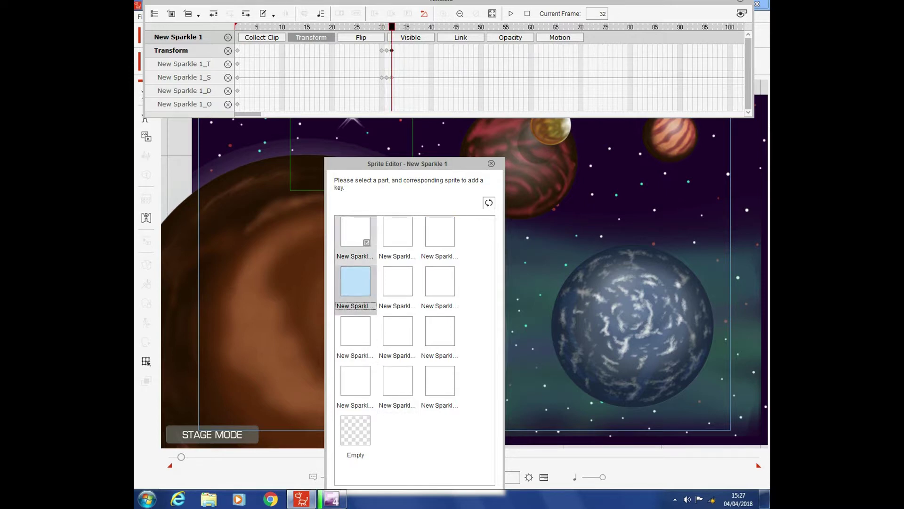
# Key frames 33, 34 and 35 with the fifth, sixth and seventh sparkle sprites in order.
pyautogui.press('Right')
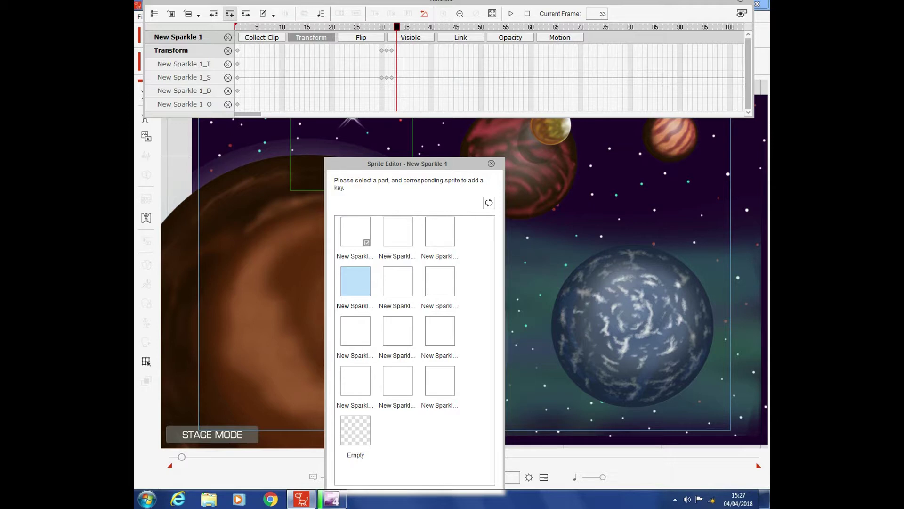
pyautogui.click(230, 14)
pyautogui.click(398, 281)
pyautogui.press('Right')
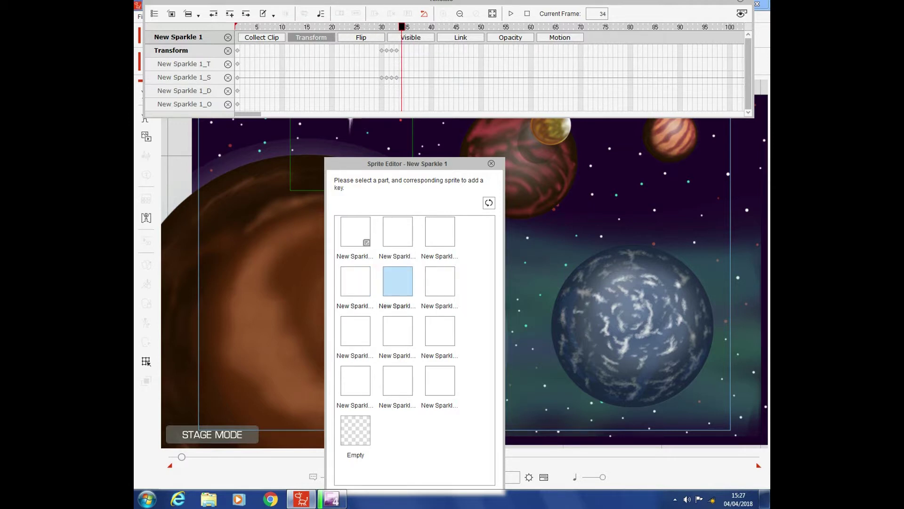
pyautogui.click(440, 281)
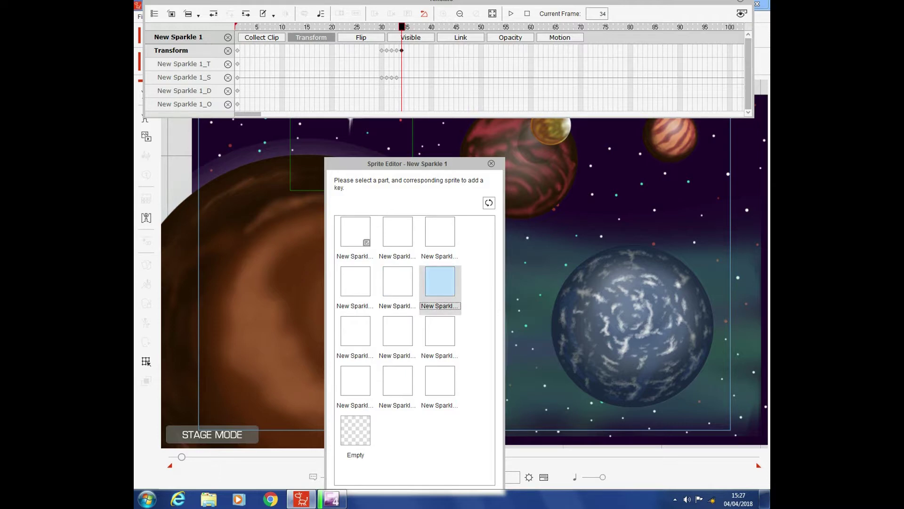
pyautogui.press('Right')
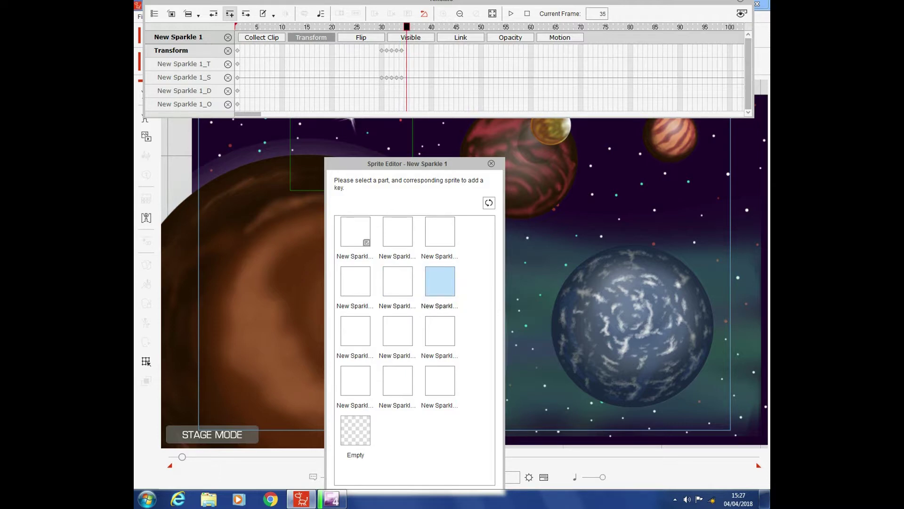
pyautogui.click(355, 331)
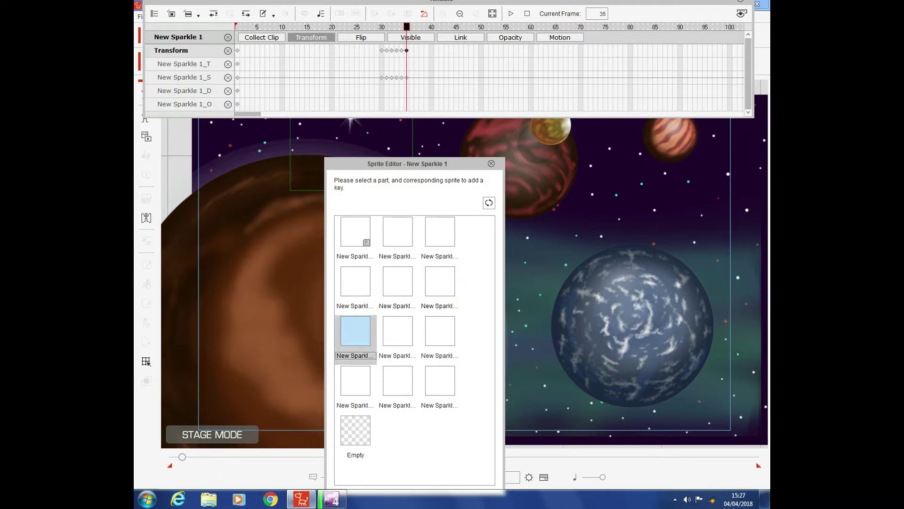
# Key frames 36 and 37 with the eighth and ninth sparkle sprites in order.
pyautogui.press('Right')
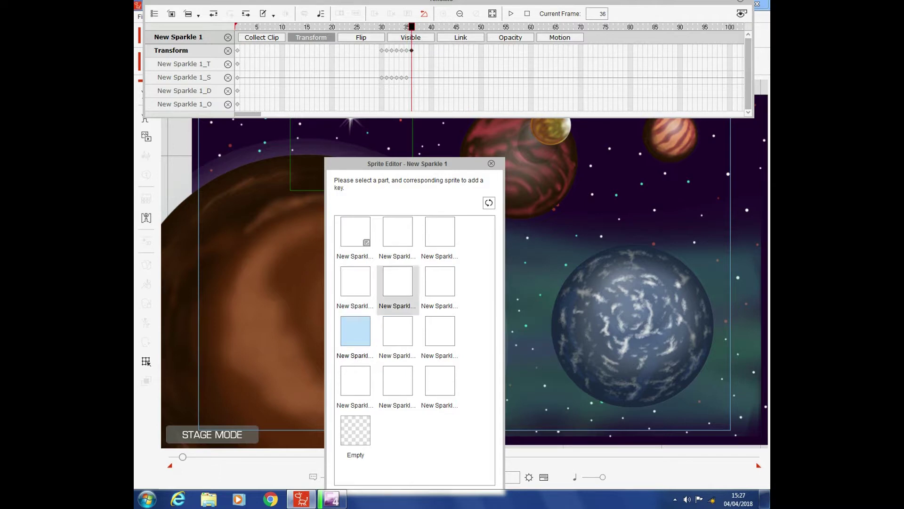
pyautogui.click(397, 331)
pyautogui.press('Right')
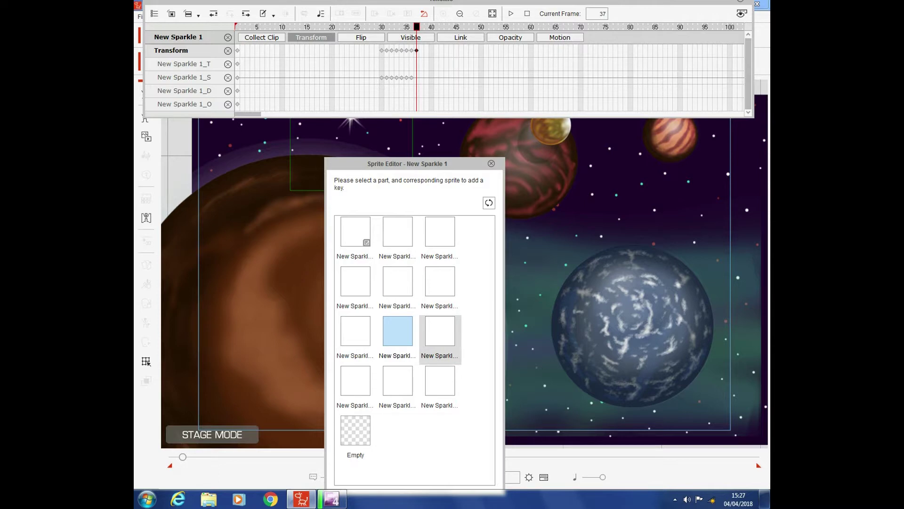
pyautogui.click(440, 331)
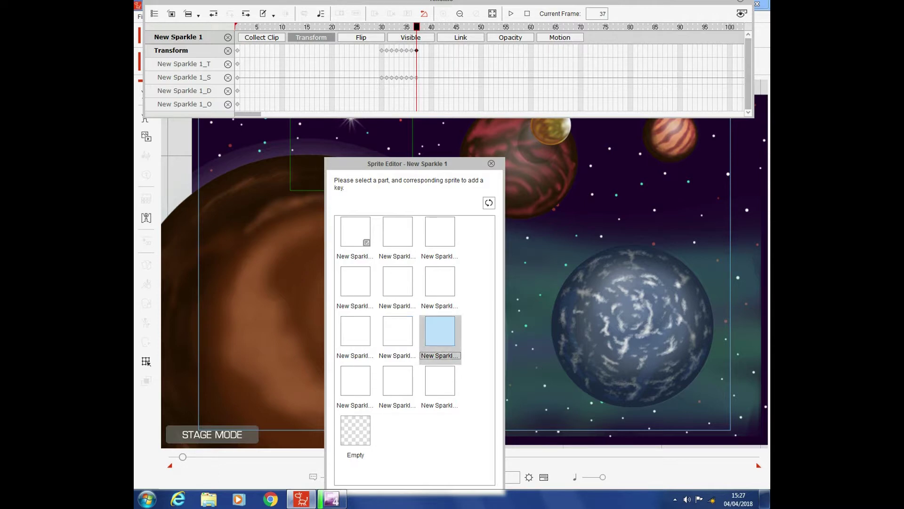
# Key frames 38, 39 and 40 with the tenth, eleventh and twelfth sparkle sprites in order.
pyautogui.press('Right')
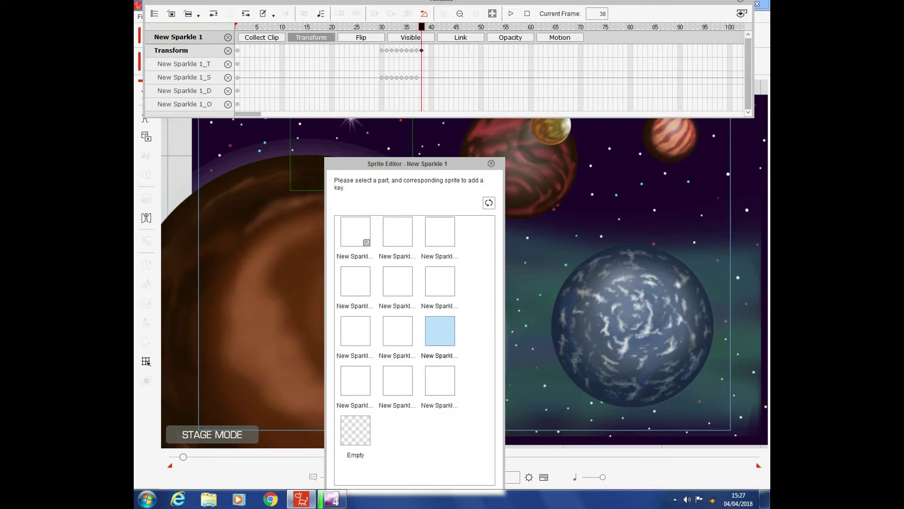
pyautogui.click(355, 380)
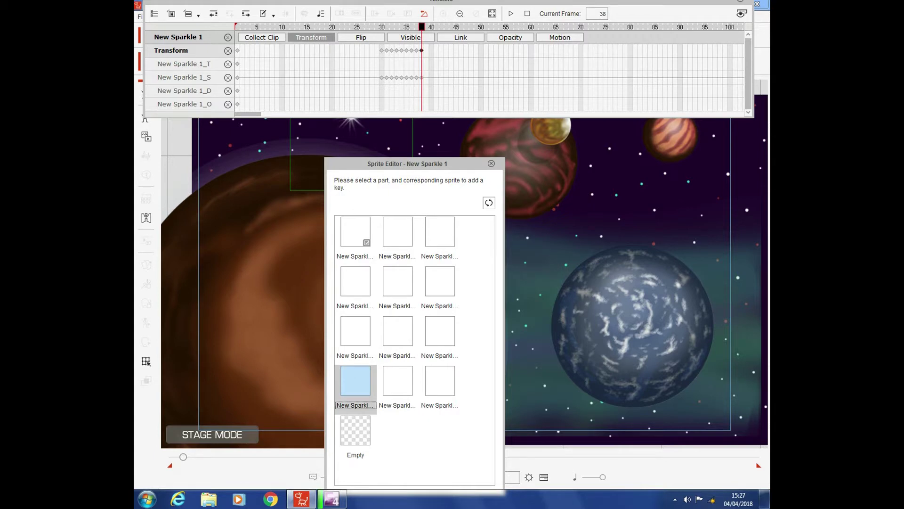
pyautogui.press('Right')
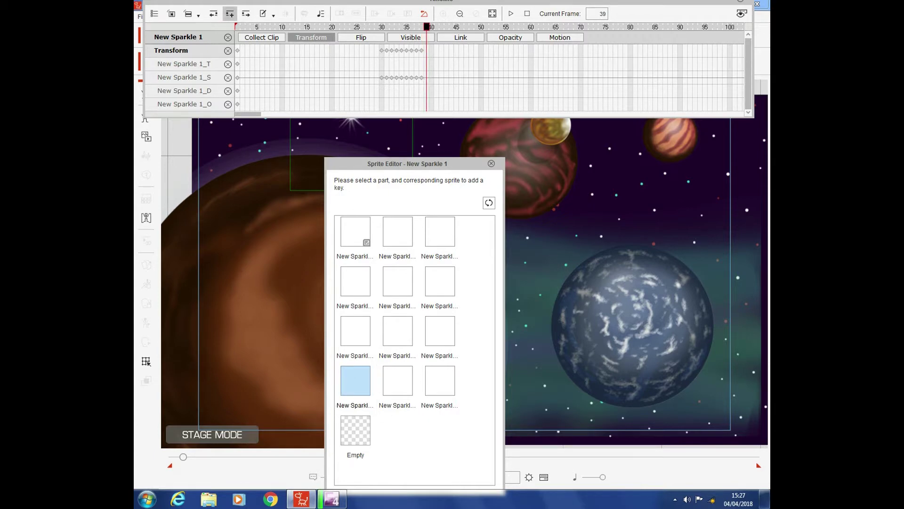
pyautogui.click(397, 380)
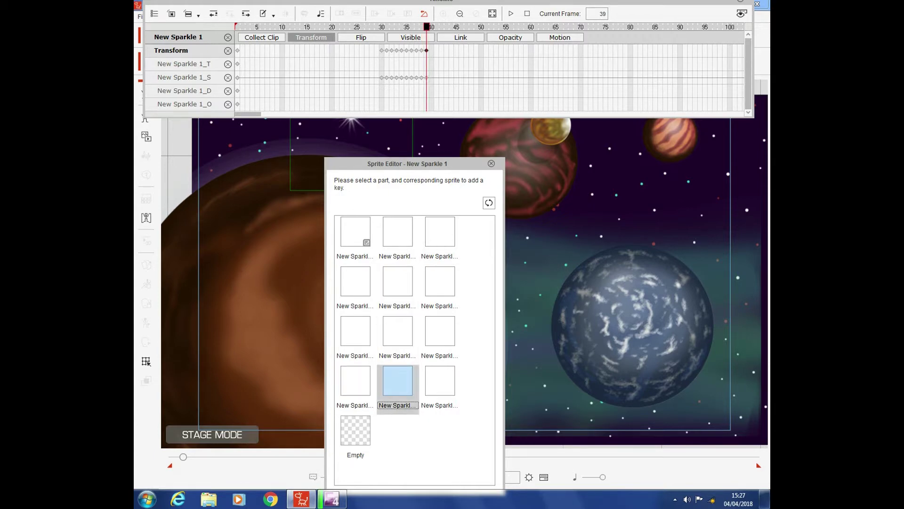
pyautogui.press('Right')
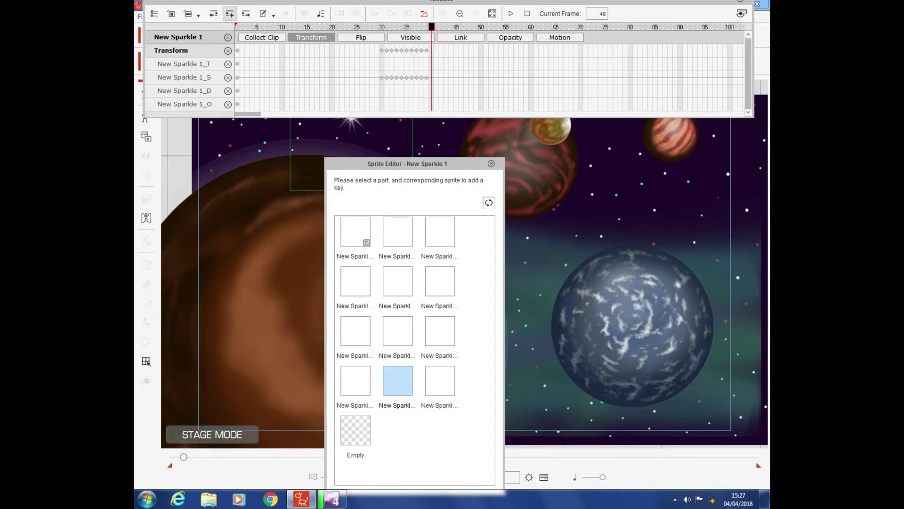
pyautogui.click(440, 380)
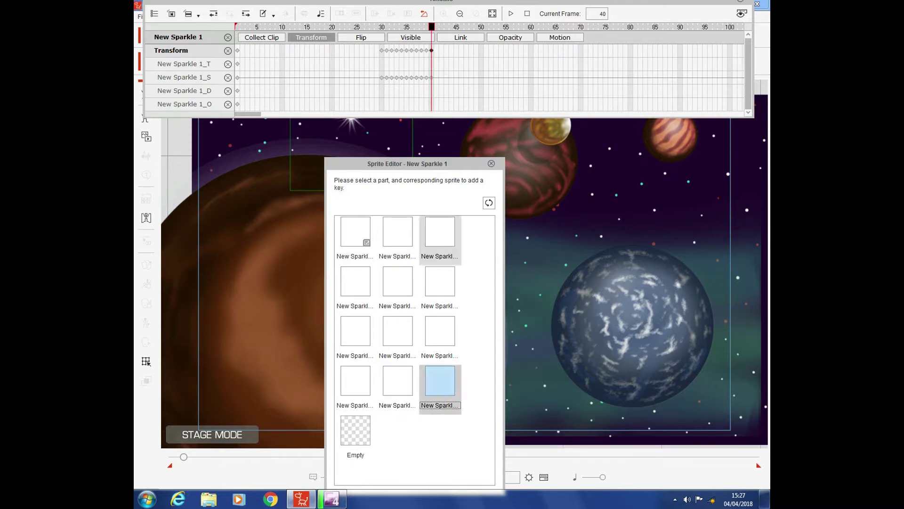
# Key frames 41, 42 and 43 with the eleventh, tenth and ninth sparkle sprites, reversing the order.
pyautogui.press('Right')
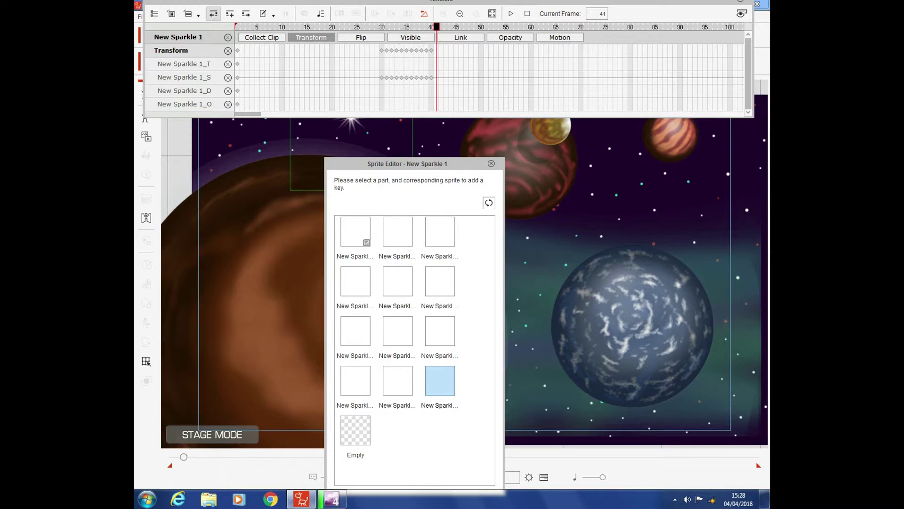
pyautogui.click(230, 14)
pyautogui.click(397, 380)
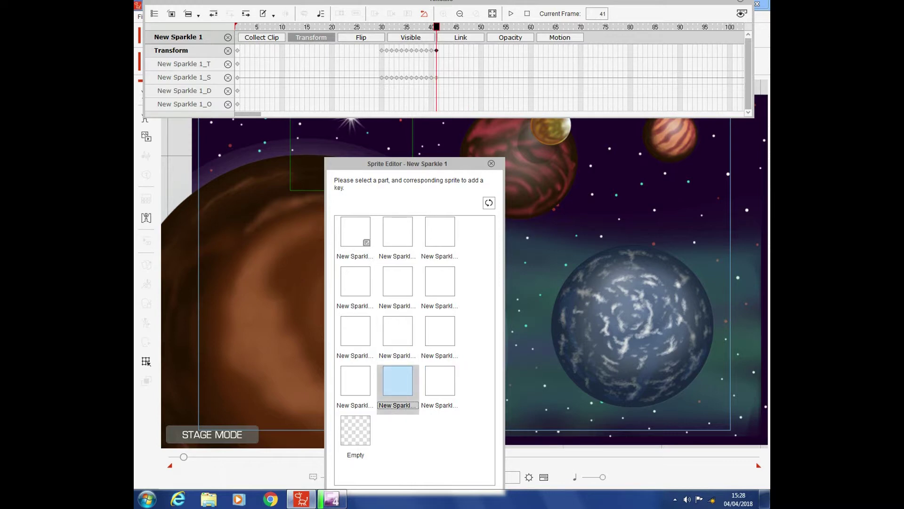
pyautogui.press('Right')
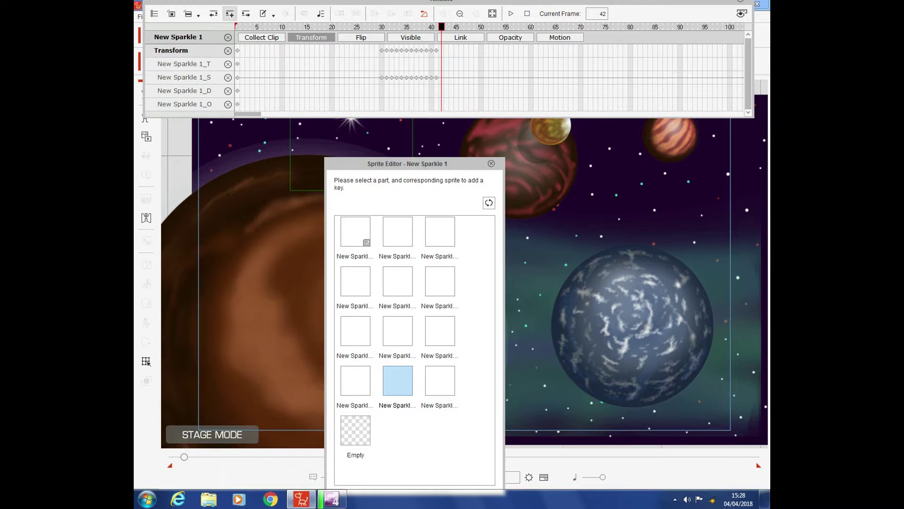
pyautogui.click(355, 380)
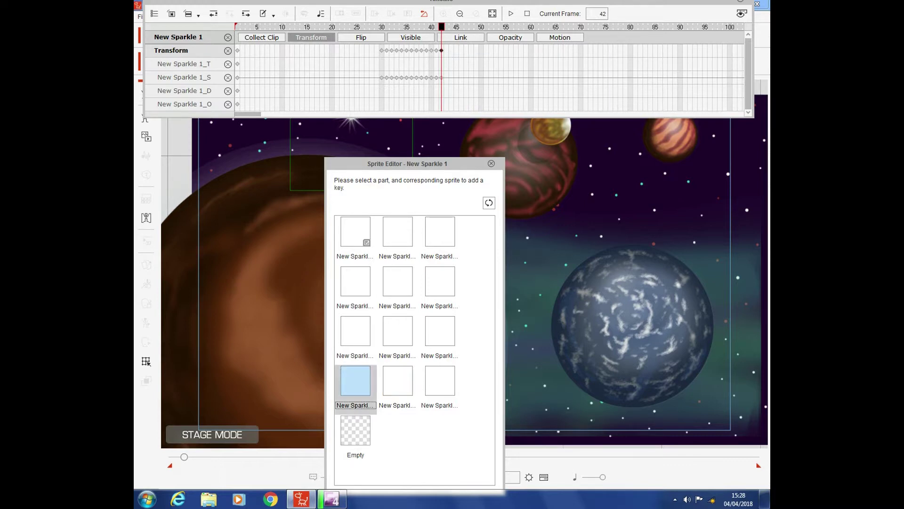
pyautogui.press('Right')
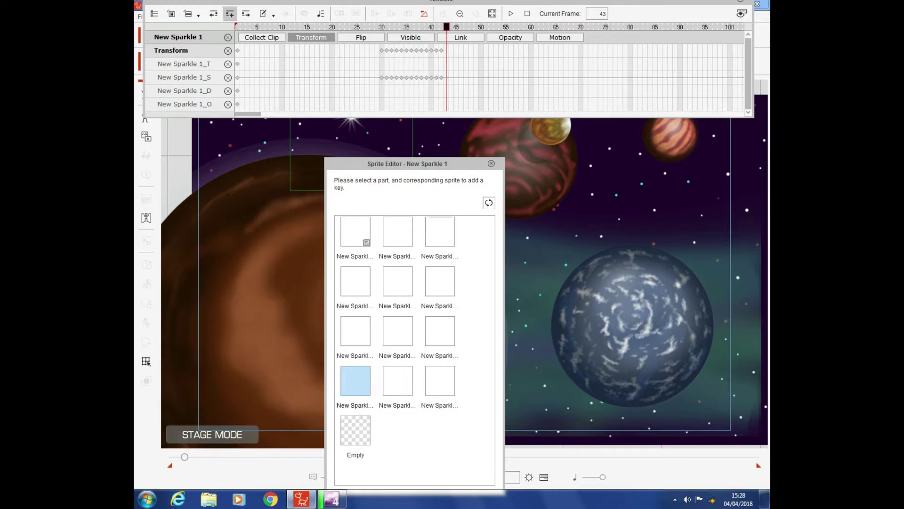
pyautogui.click(440, 331)
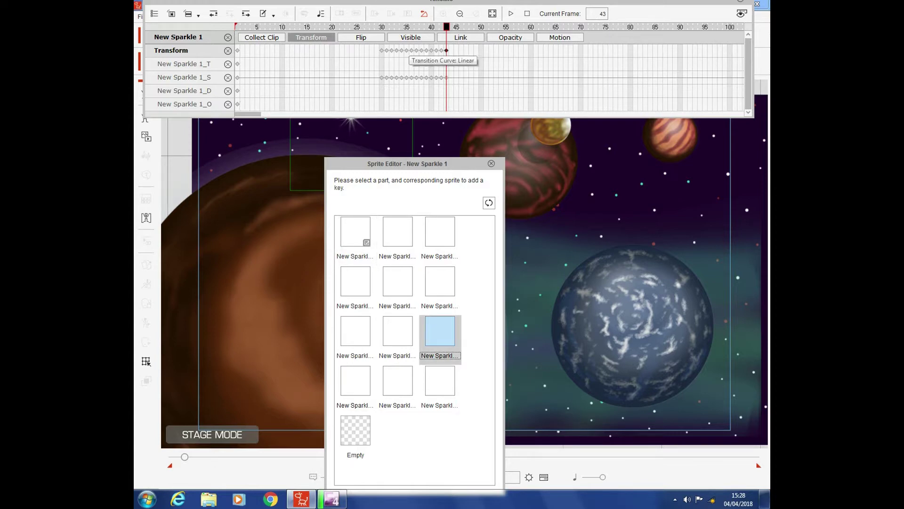
# Add transform keys at frames 44 and 45 and assign the eighth and seventh sparkle sprites to them.
pyautogui.press('Right')
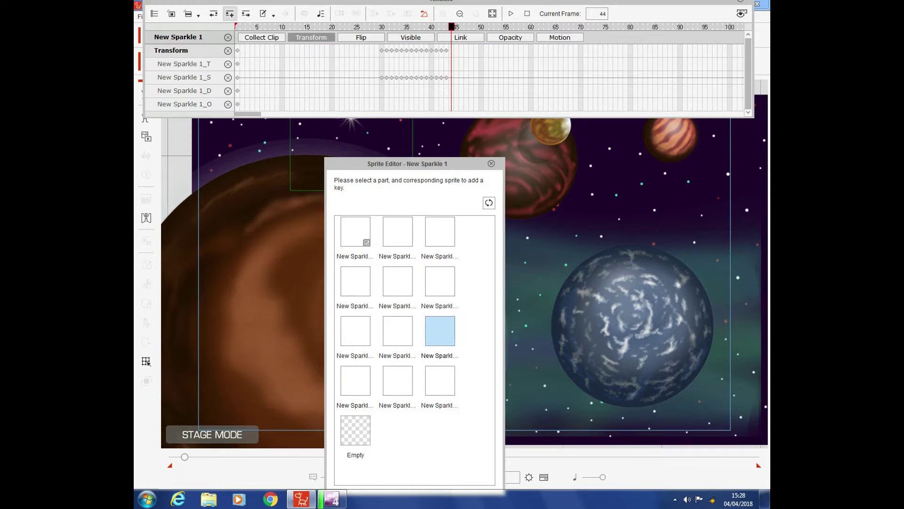
pyautogui.click(229, 13)
pyautogui.click(398, 331)
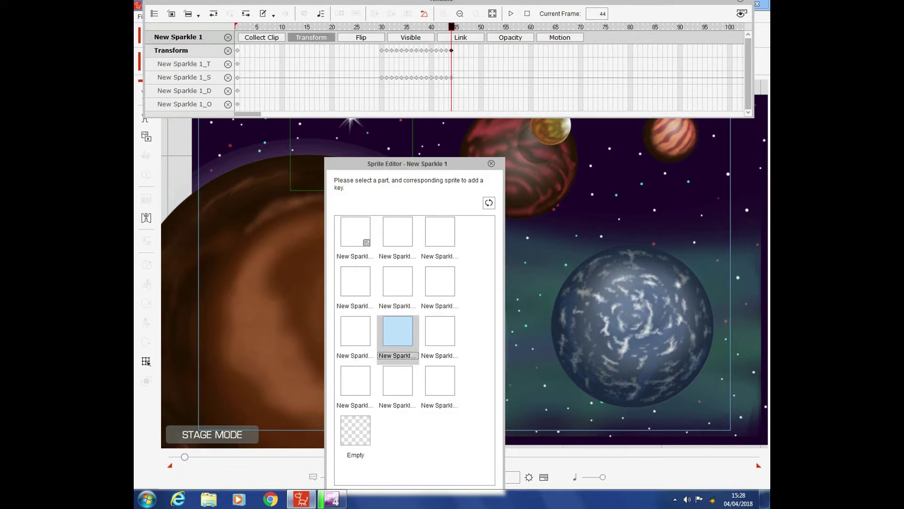
pyautogui.press('Right')
pyautogui.click(229, 13)
pyautogui.click(355, 331)
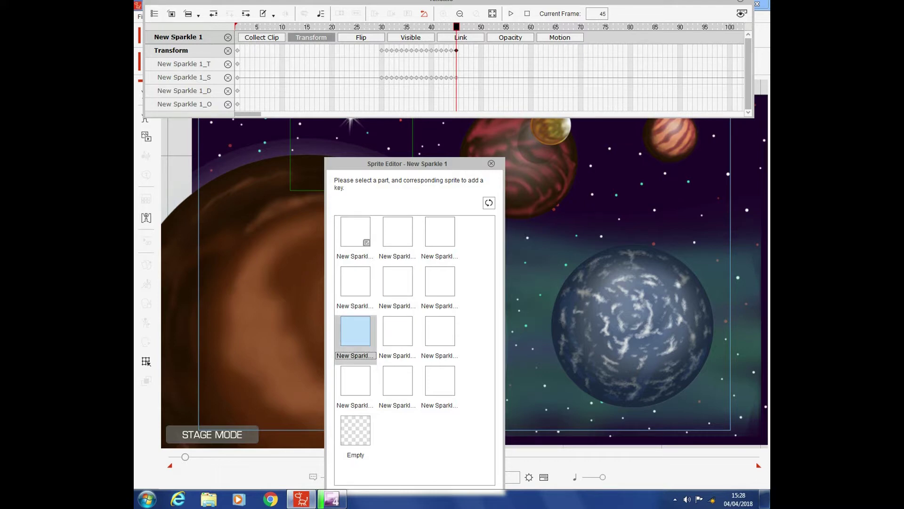
# Key frames 46 and 47 with the sixth and fifth sparkle sprites.
pyautogui.press('Right')
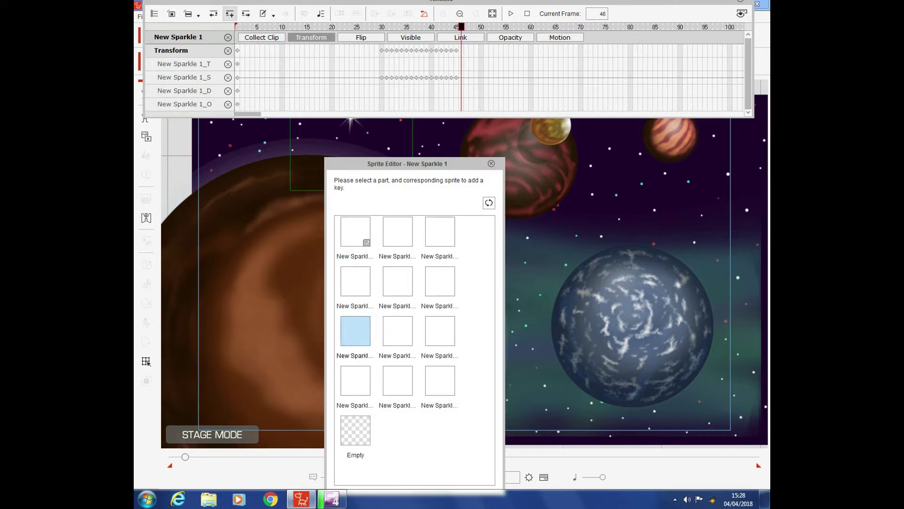
pyautogui.click(230, 13)
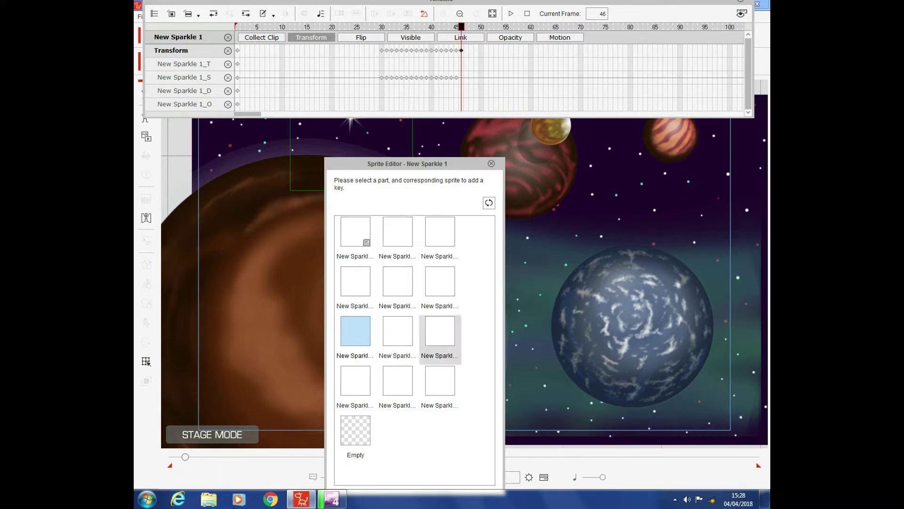
pyautogui.click(440, 281)
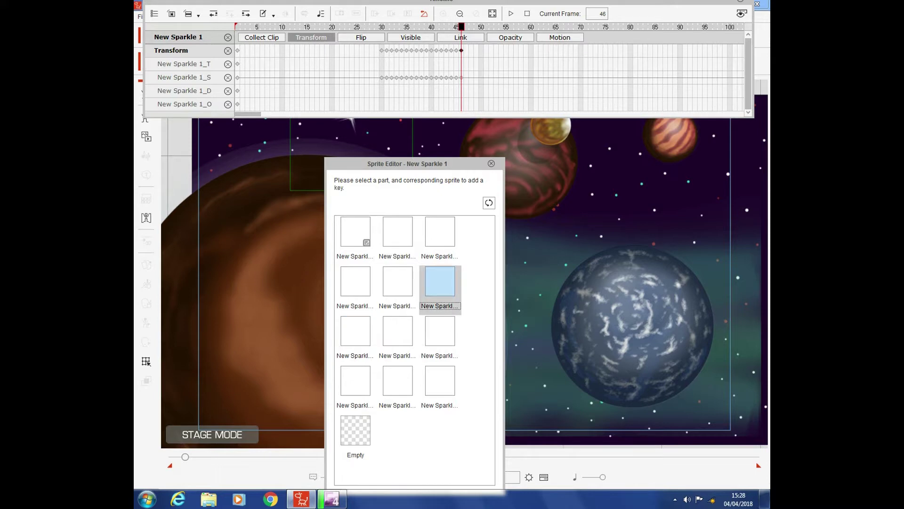
pyautogui.press('Right')
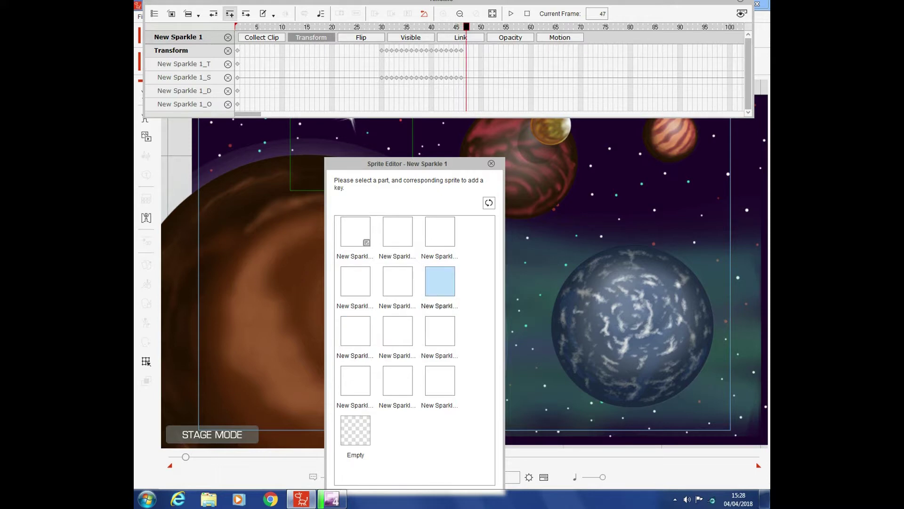
pyautogui.click(230, 13)
pyautogui.click(398, 281)
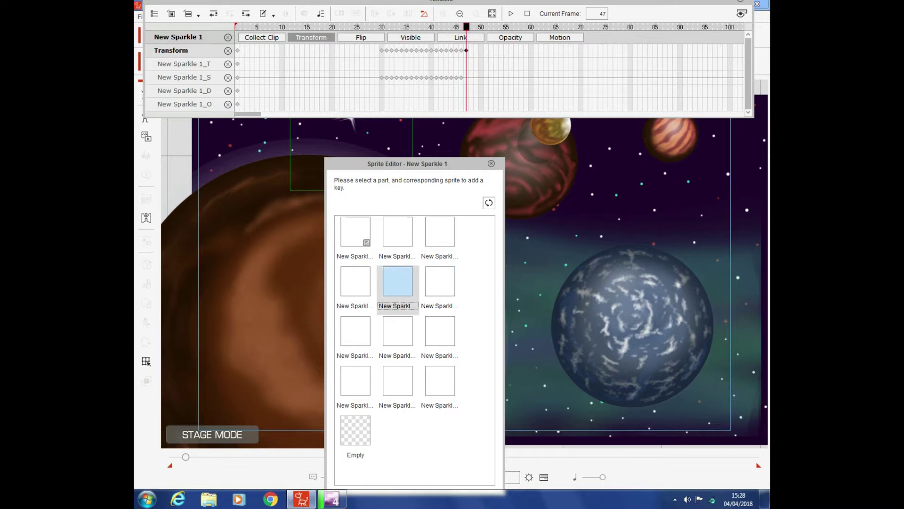
# Add transform keys at frames 48 and 49, assigning the fourth sparkle sprite to frame 49 and the fifth to frame 48.
pyautogui.press('Right')
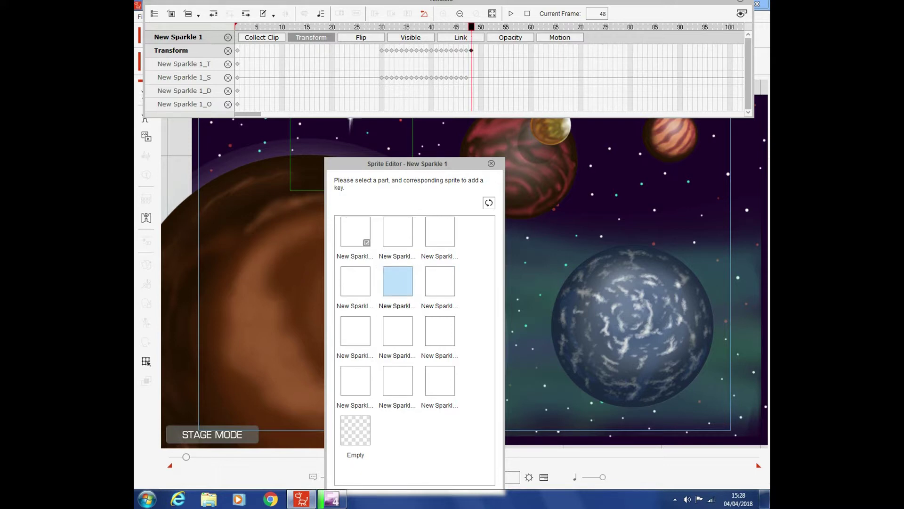
pyautogui.press('Right')
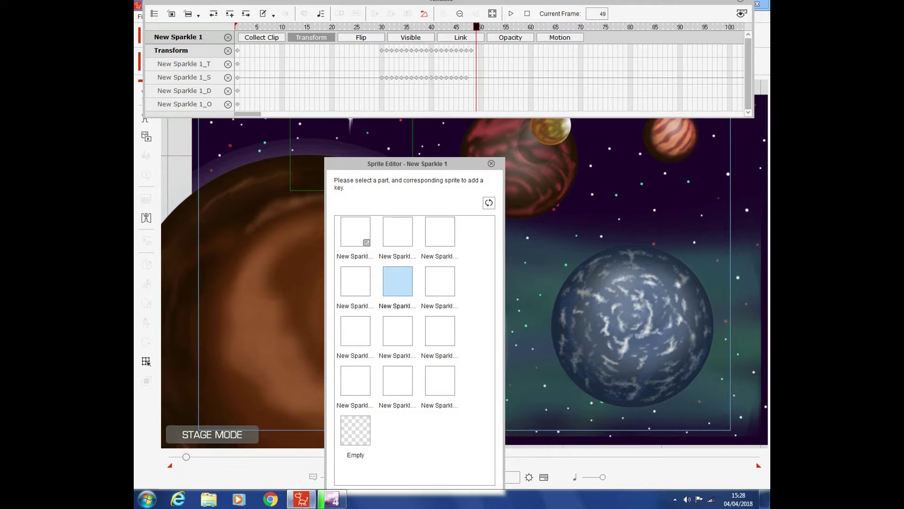
pyautogui.click(229, 13)
pyautogui.click(355, 281)
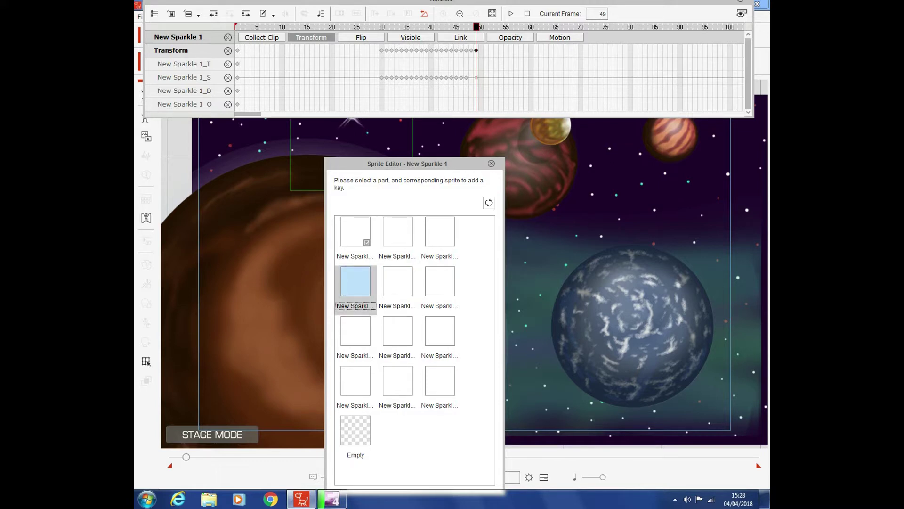
pyautogui.click(472, 50)
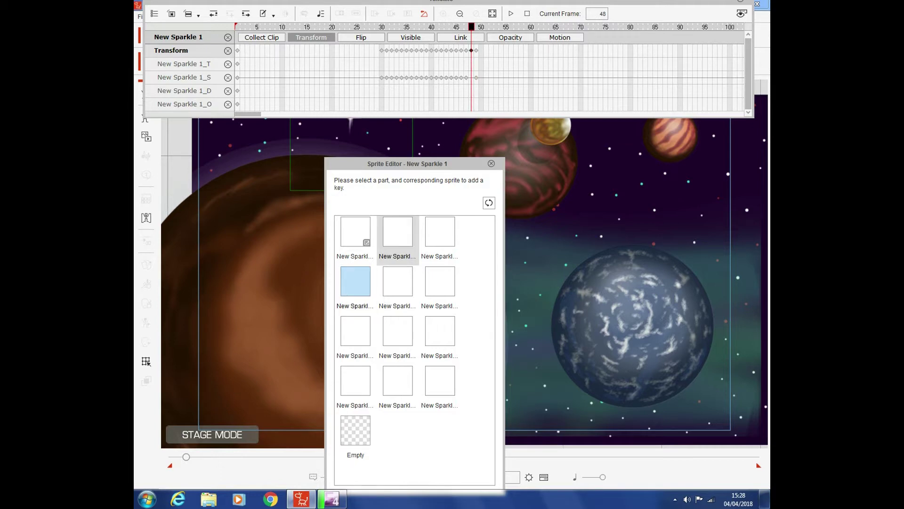
pyautogui.click(398, 281)
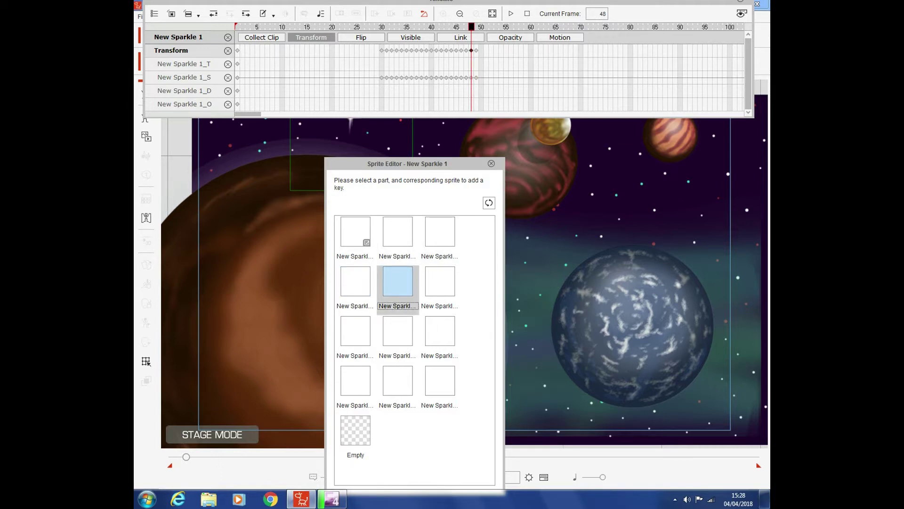
# Key frames 50, 51 and 52 with the third, second and first sparkle sprites in that order.
pyautogui.click(482, 50)
pyautogui.click(230, 14)
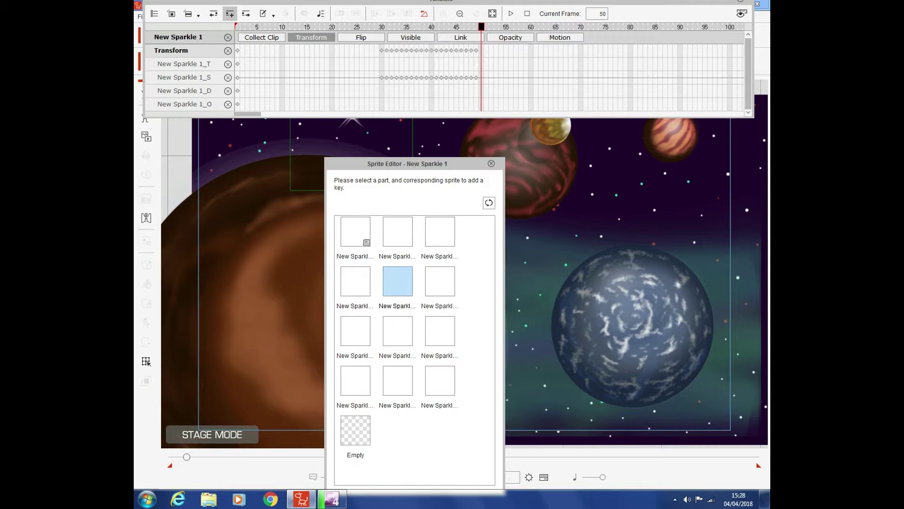
pyautogui.click(440, 231)
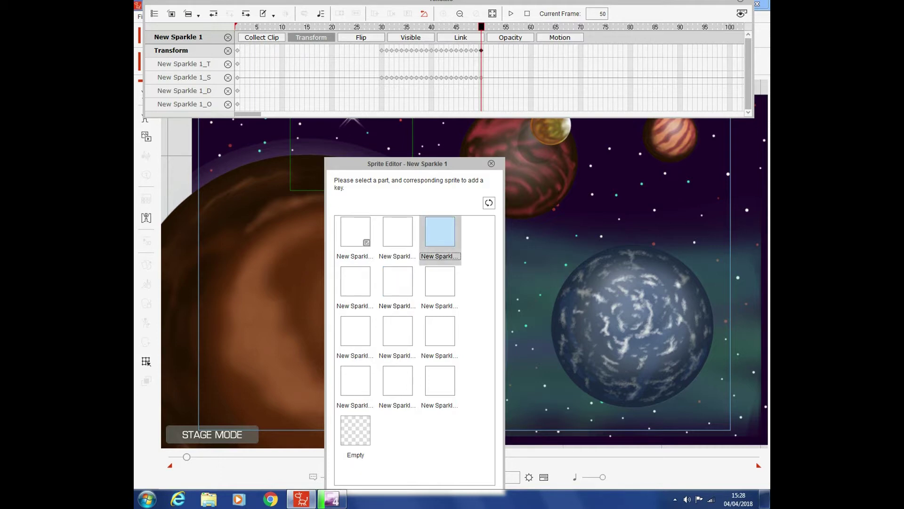
pyautogui.click(486, 51)
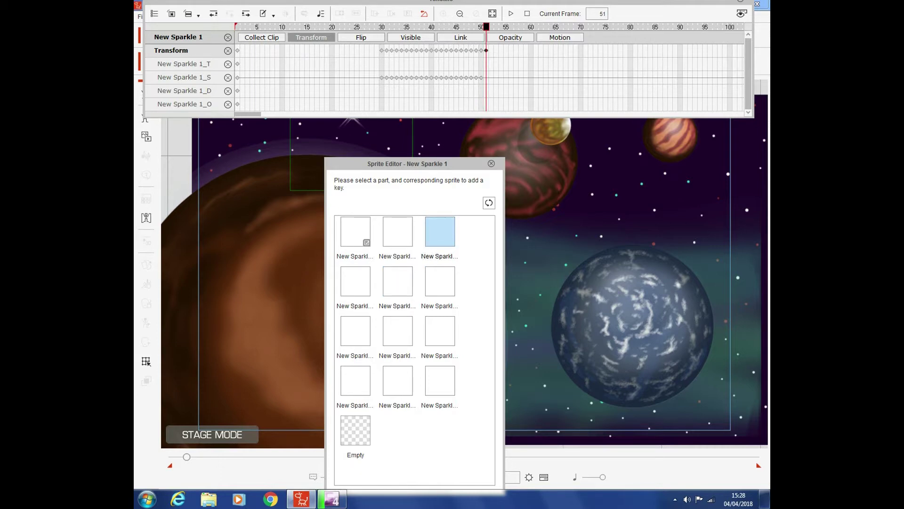
pyautogui.click(398, 231)
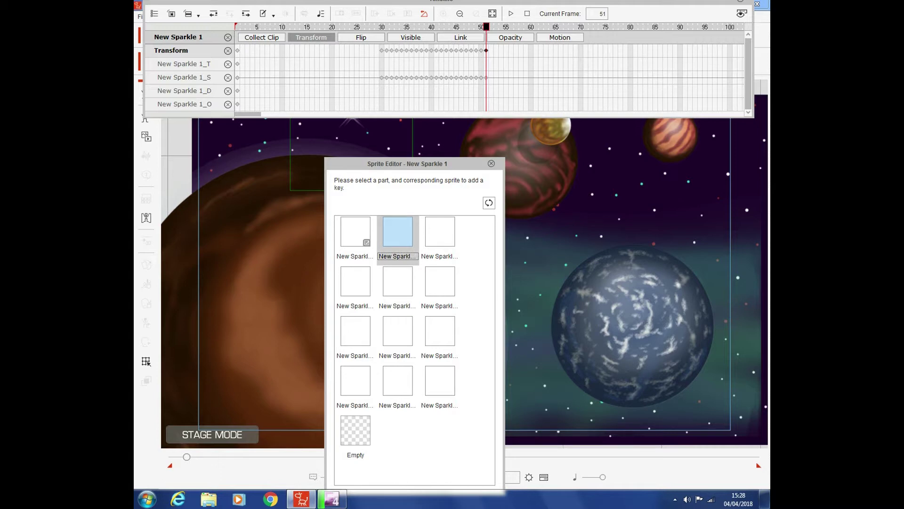
pyautogui.click(491, 53)
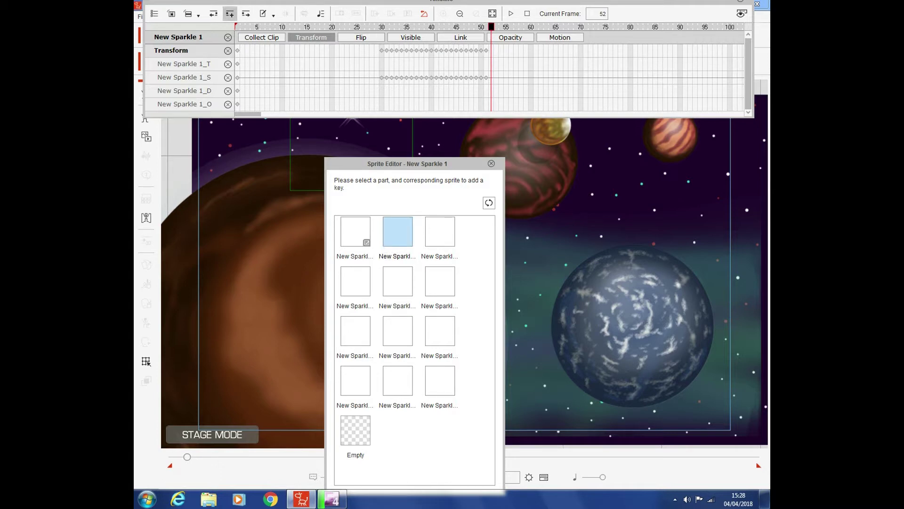
pyautogui.click(356, 231)
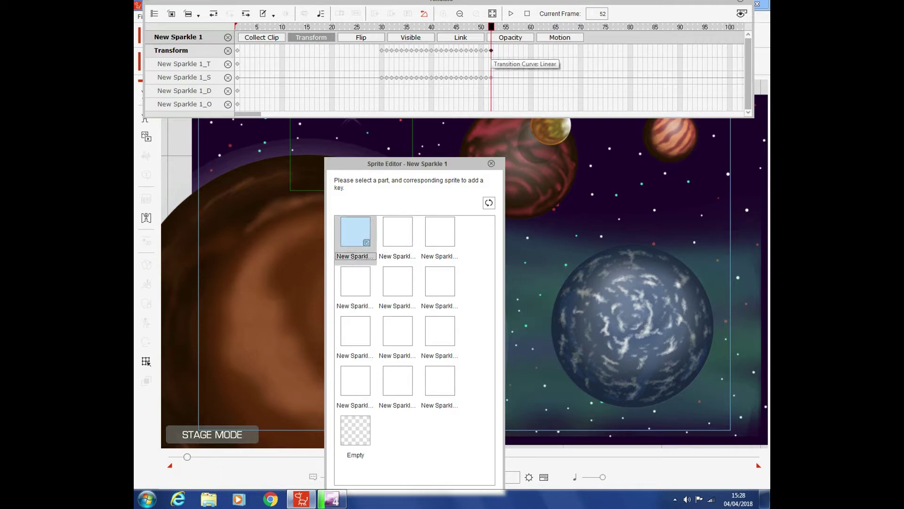
# Key frame 53 with the Empty sprite and close the timeline and the Sprite Editor.
pyautogui.click(496, 50)
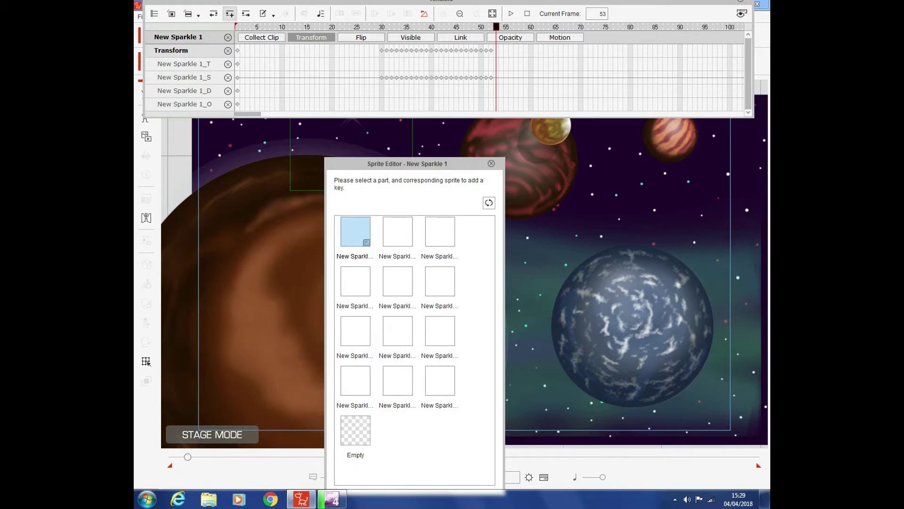
pyautogui.click(356, 429)
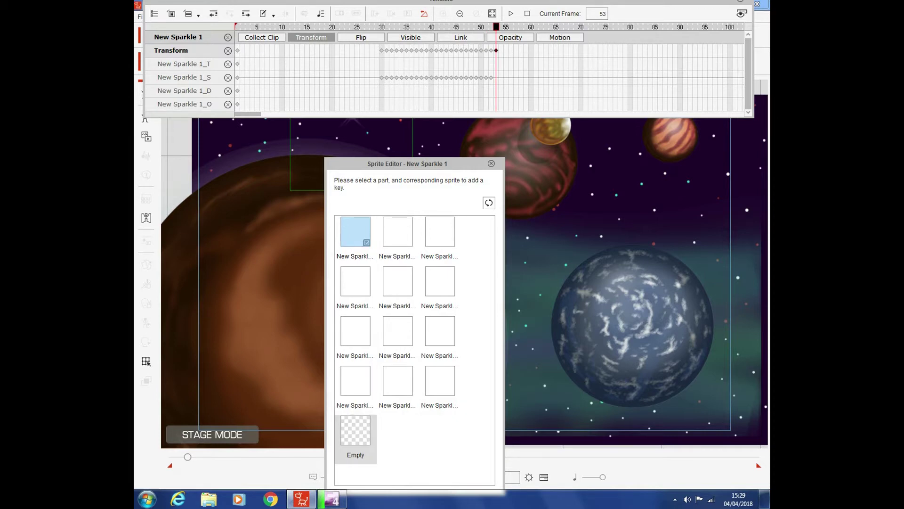
pyautogui.click(356, 429)
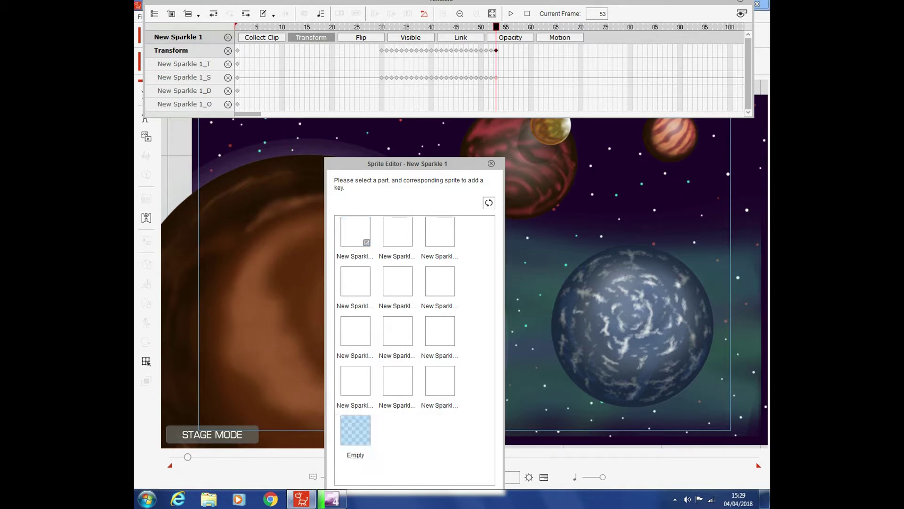
pyautogui.press('F3')
pyautogui.press('Escape')
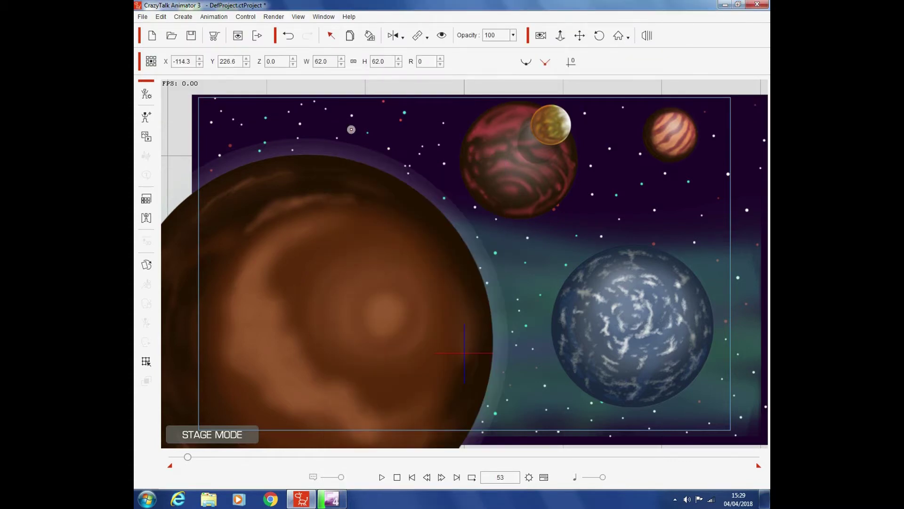
# Play the sparkle animation from the first frame and stop it.
pyautogui.click(397, 477)
pyautogui.press('space')
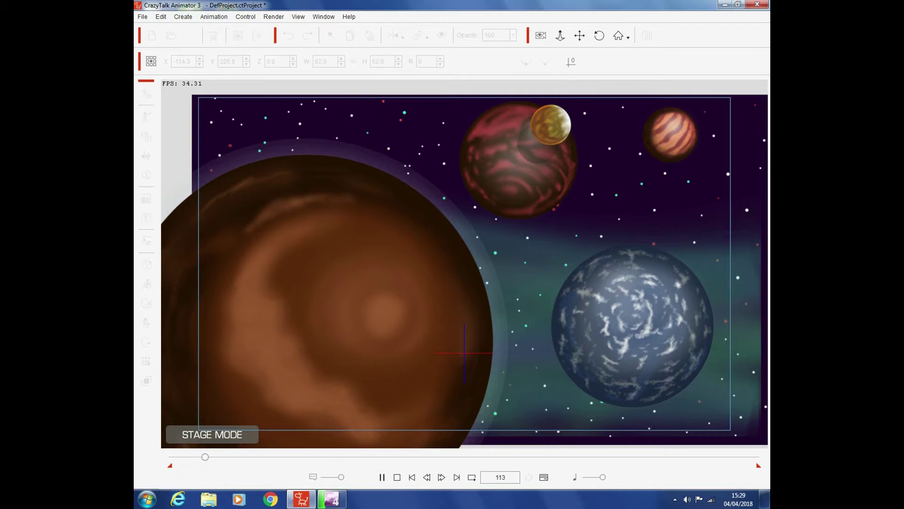
pyautogui.click(397, 477)
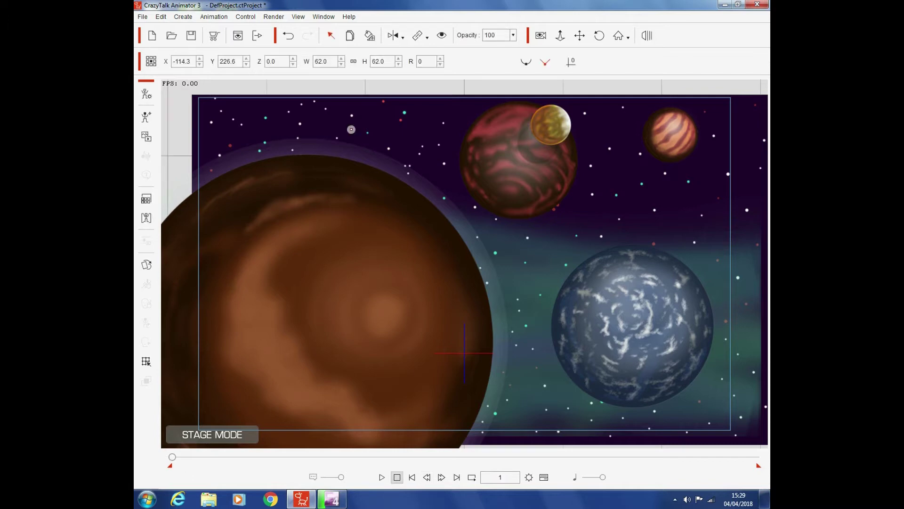
# Copy all New Sparkle 1 transform and sprite keys from frame 30 through frame 53 in the timeline.
pyautogui.click(544, 477)
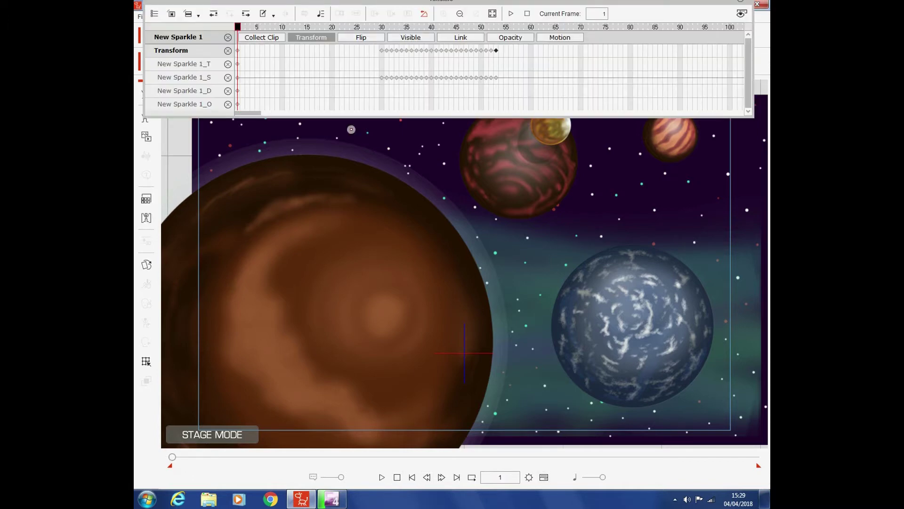
pyautogui.click(381, 51)
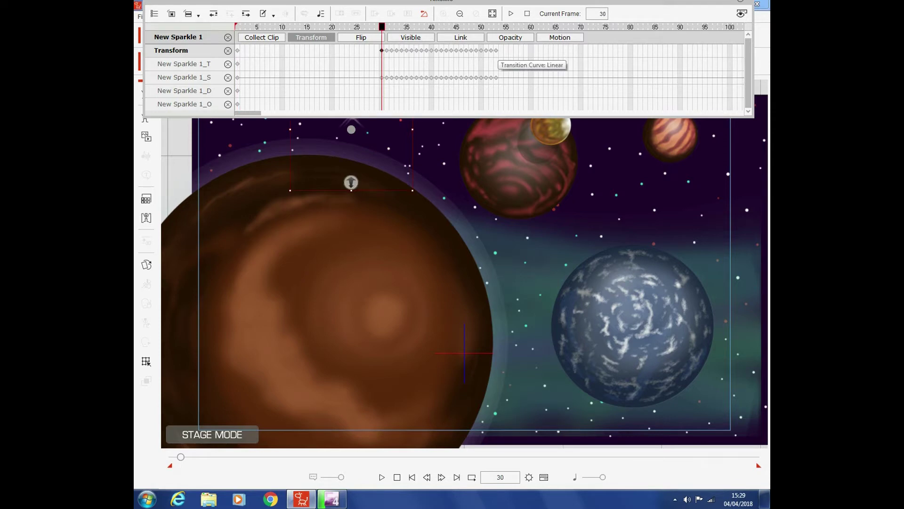
pyautogui.keyDown('shift'); pyautogui.click(496, 51); pyautogui.keyUp('shift')
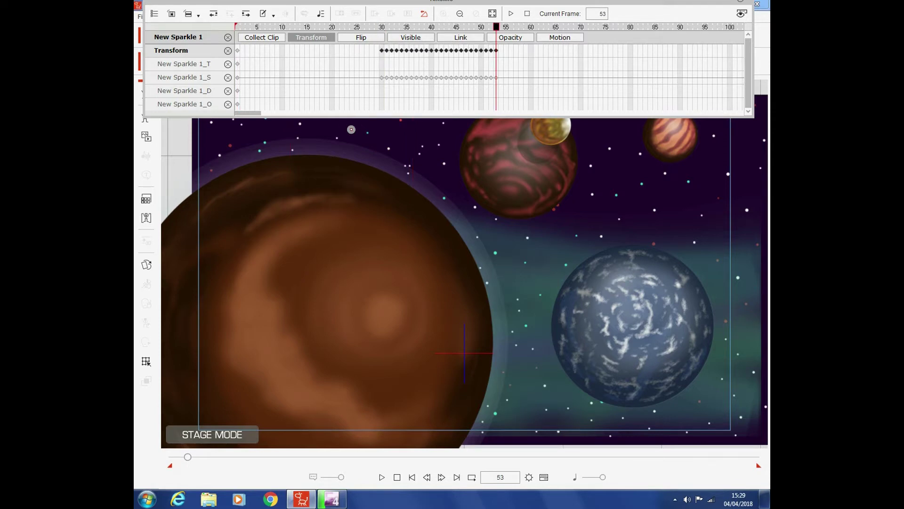
pyautogui.click(496, 77)
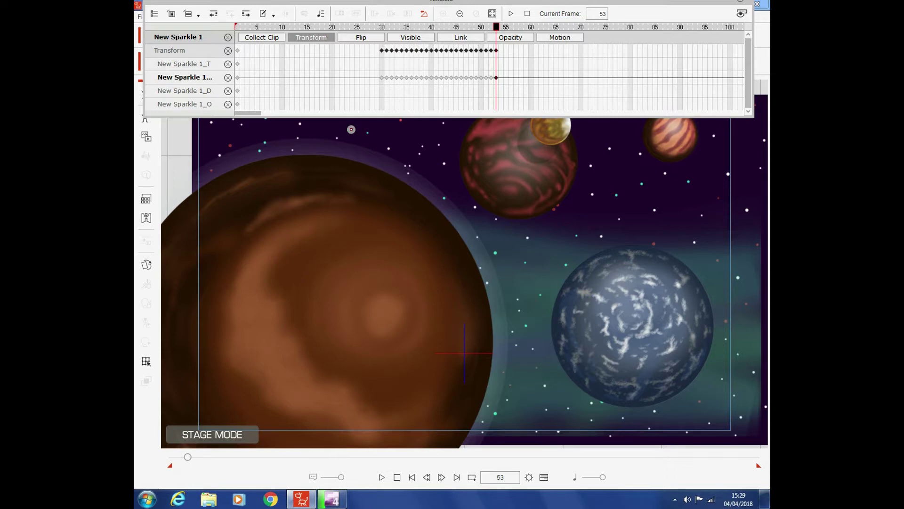
pyautogui.keyDown('shift'); pyautogui.click(383, 77); pyautogui.keyUp('shift')
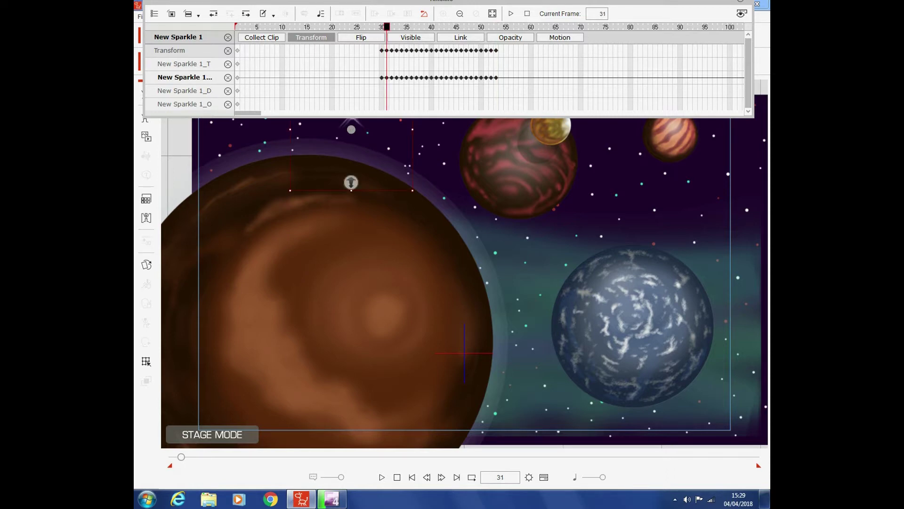
pyautogui.rightClick(382, 77)
pyautogui.click(406, 94)
# Paste the copied sparkle keys at frames 90 and 120 of New Sparkle 1.
pyautogui.hscroll(5, 490, 71)
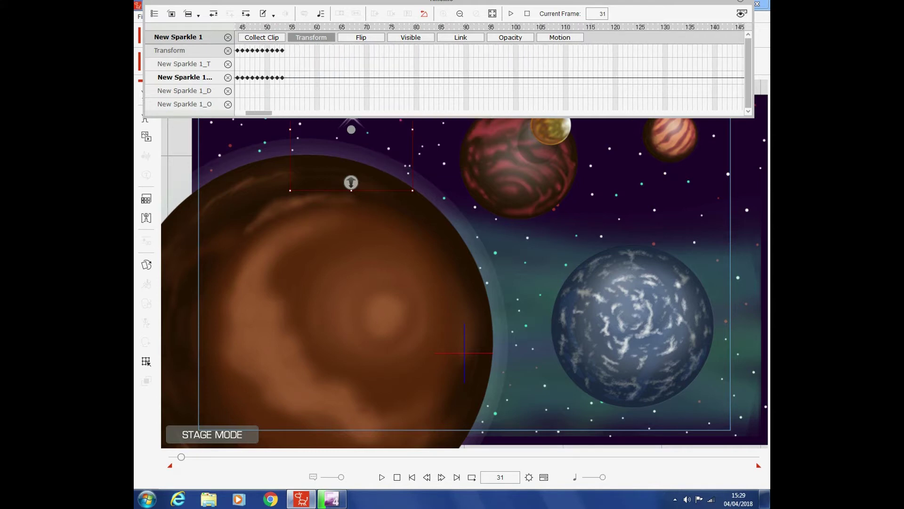
pyautogui.click(466, 51)
pyautogui.rightClick(466, 52)
pyautogui.click(489, 82)
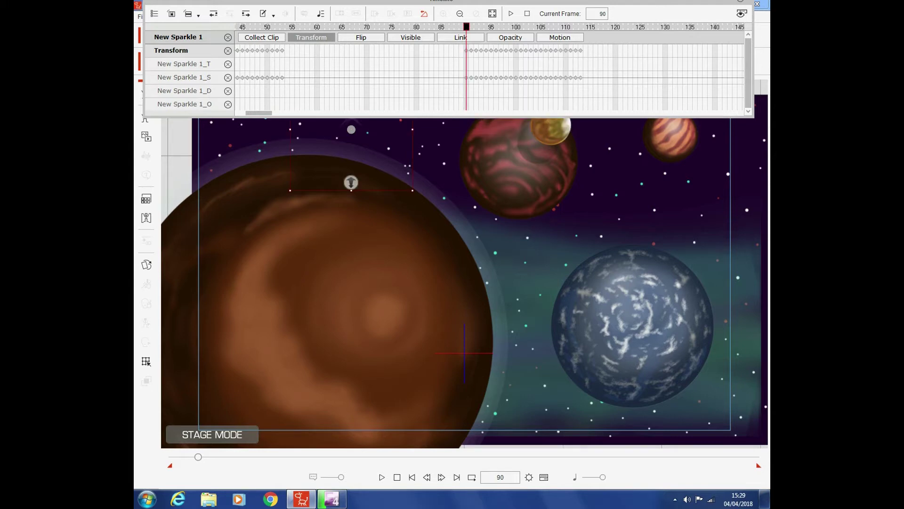
pyautogui.hscroll(6, 490, 71)
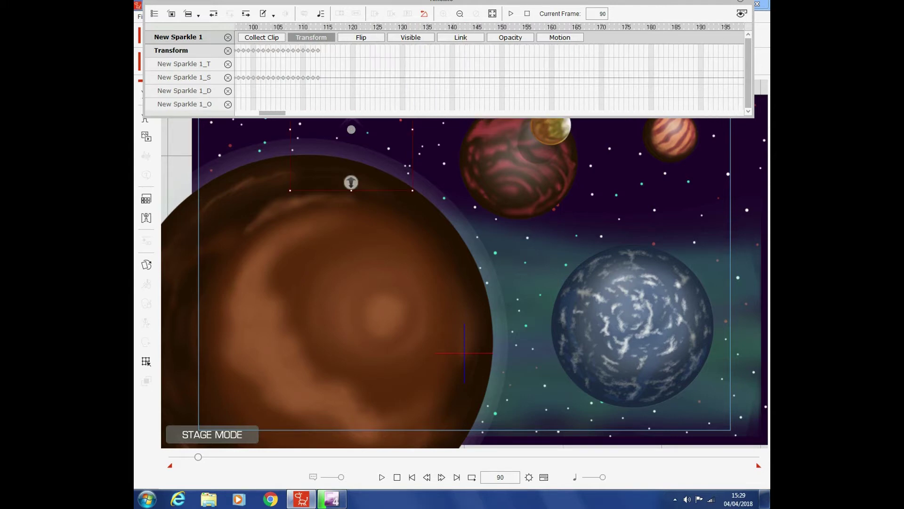
pyautogui.click(353, 27)
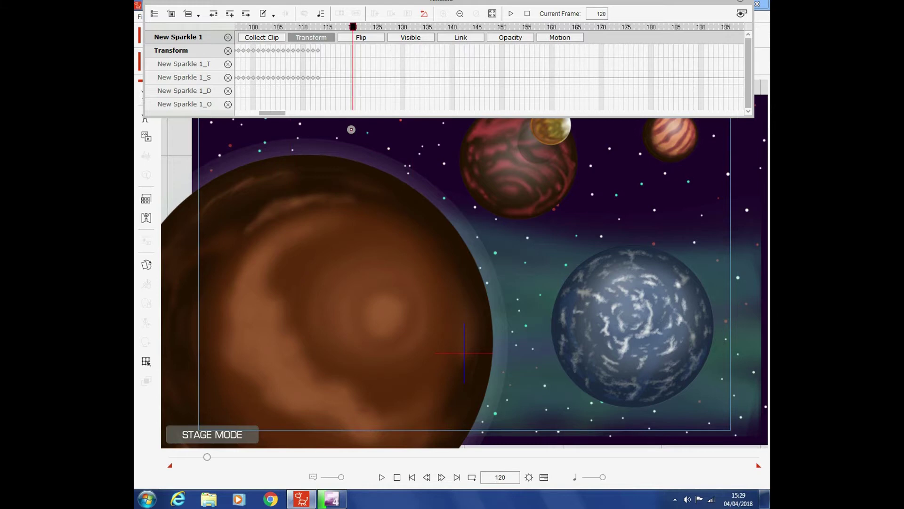
pyautogui.rightClick(351, 50)
pyautogui.click(372, 80)
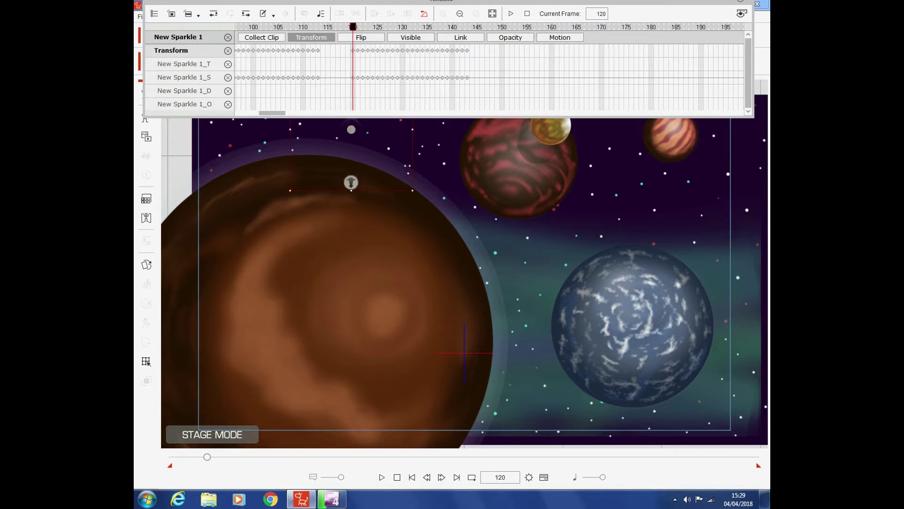
# Paste another copy of the sparkle keys at frame 190.
pyautogui.click(701, 27)
pyautogui.rightClick(701, 50)
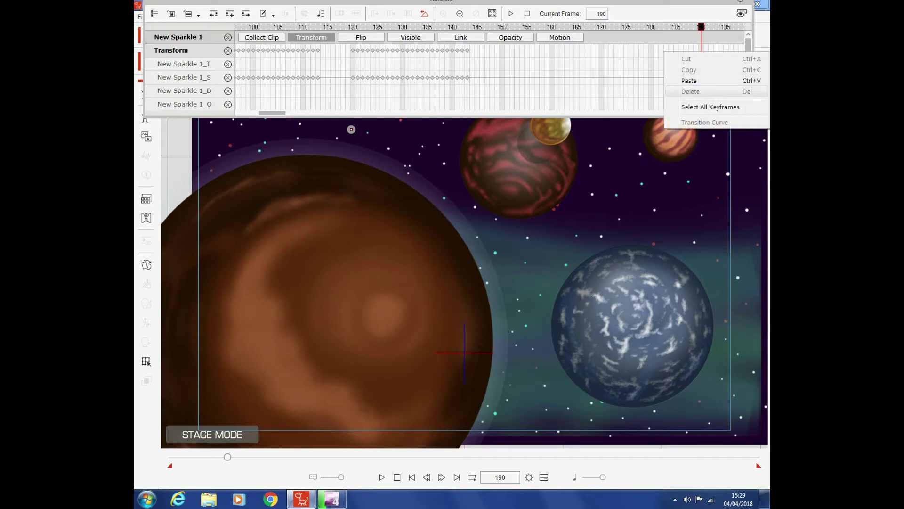
pyautogui.click(688, 80)
pyautogui.hotkey('ctrl', 'v')
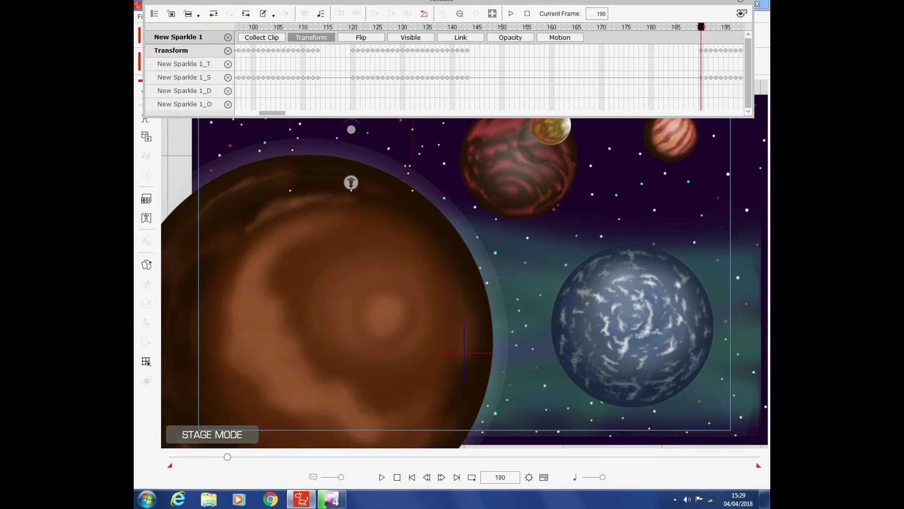
# Close the timeline and play back the repeated sparkles, then stop playback.
pyautogui.press('F3')
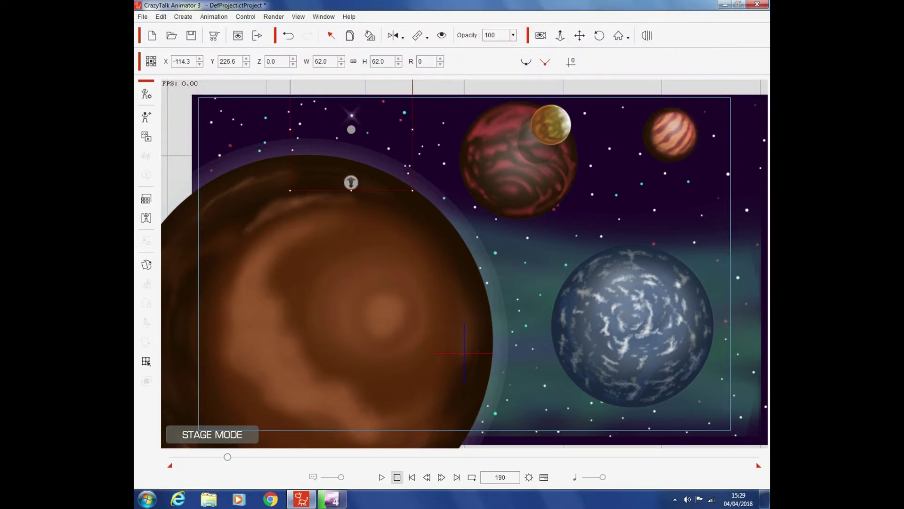
pyautogui.press('space')
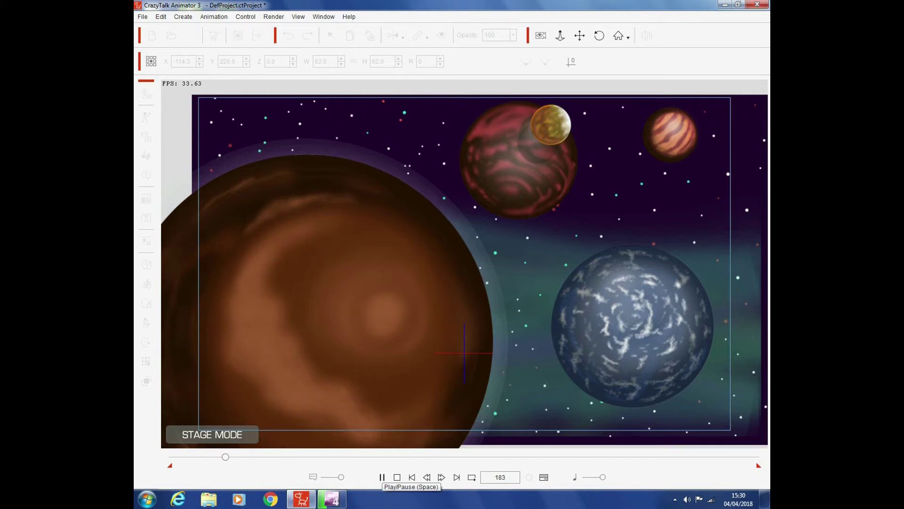
pyautogui.click(397, 477)
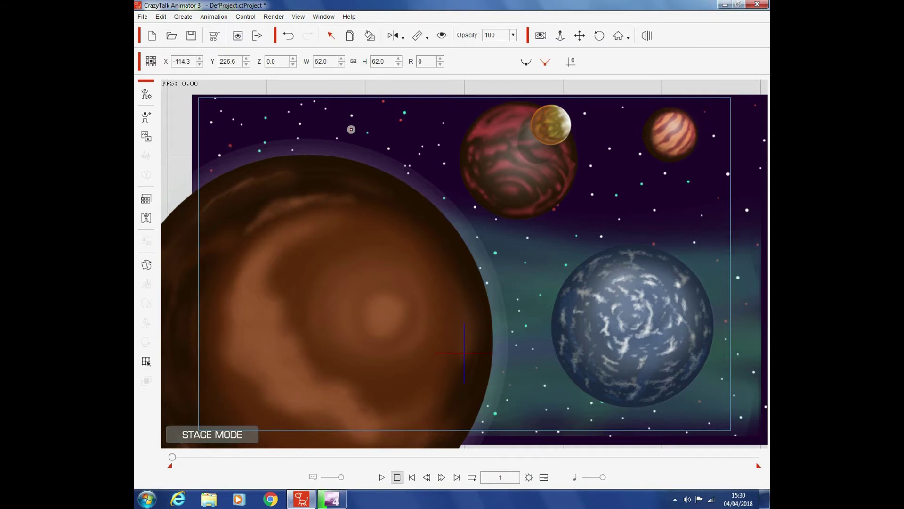
# Import the Sirius side Left spaceship image as a prop from the Sirius folder in Pictures, shop backgrounds.
pyautogui.click(146, 137)
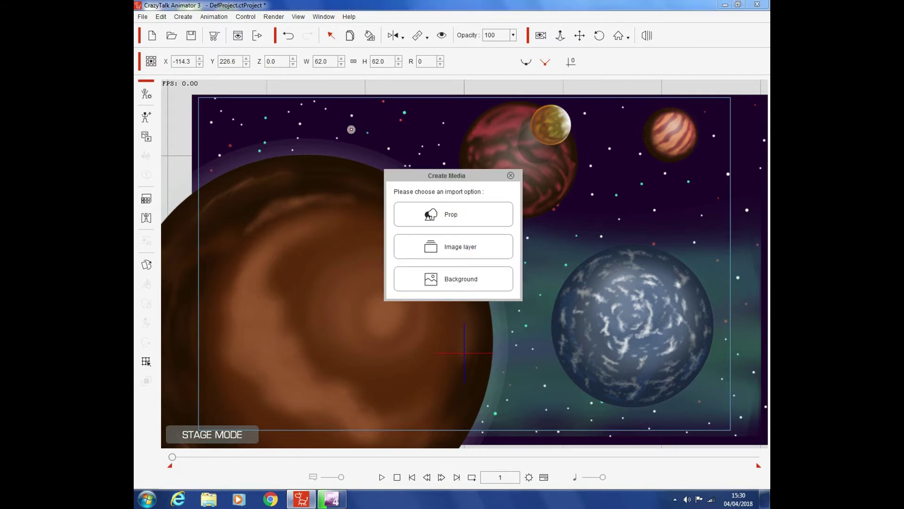
pyautogui.click(454, 214)
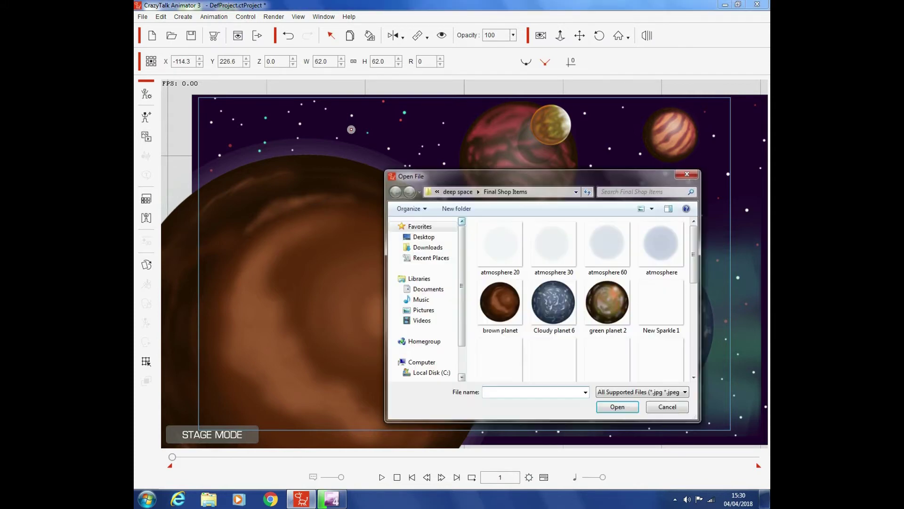
pyautogui.click(424, 310)
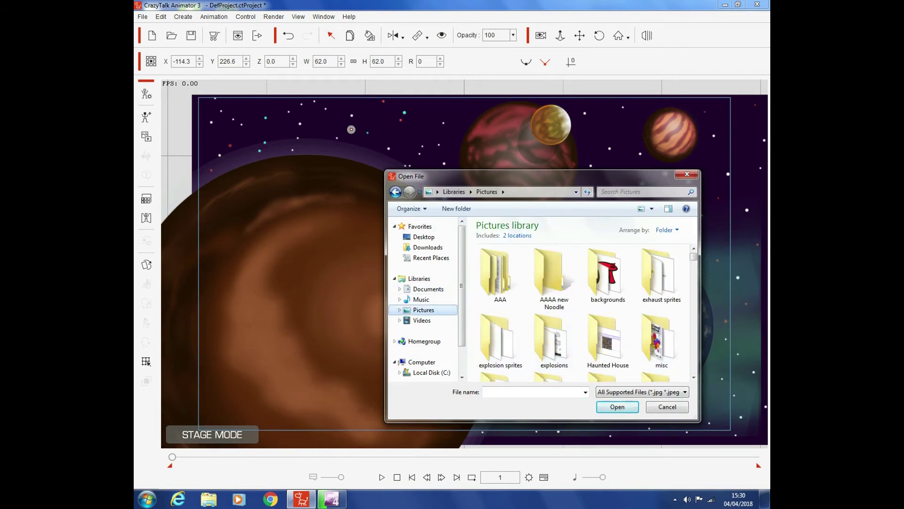
pyautogui.scroll(-2, 584, 311)
pyautogui.click(500, 349)
pyautogui.click(612, 406)
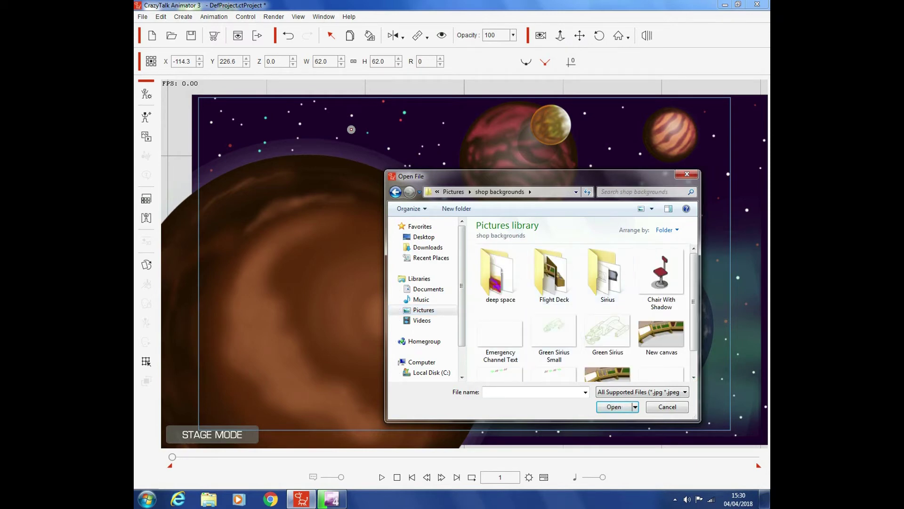
pyautogui.doubleClick(608, 276)
pyautogui.doubleClick(556, 325)
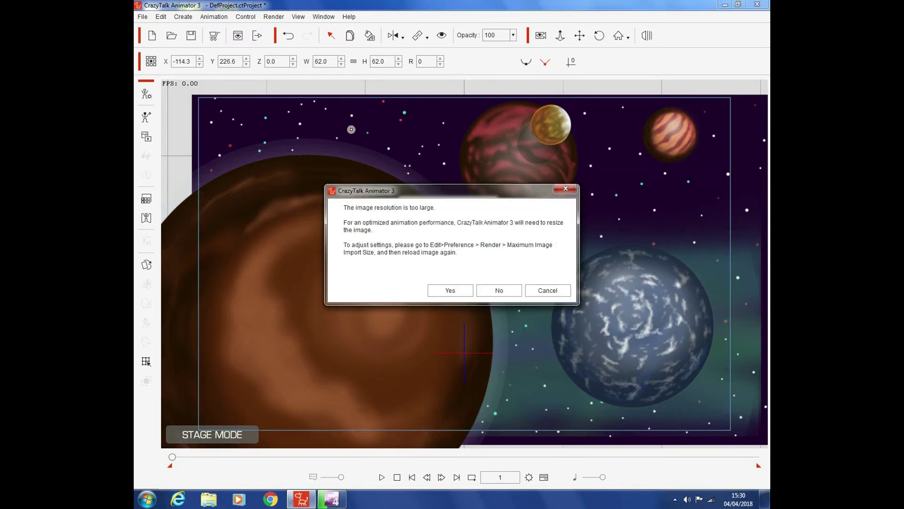
pyautogui.press('Return')
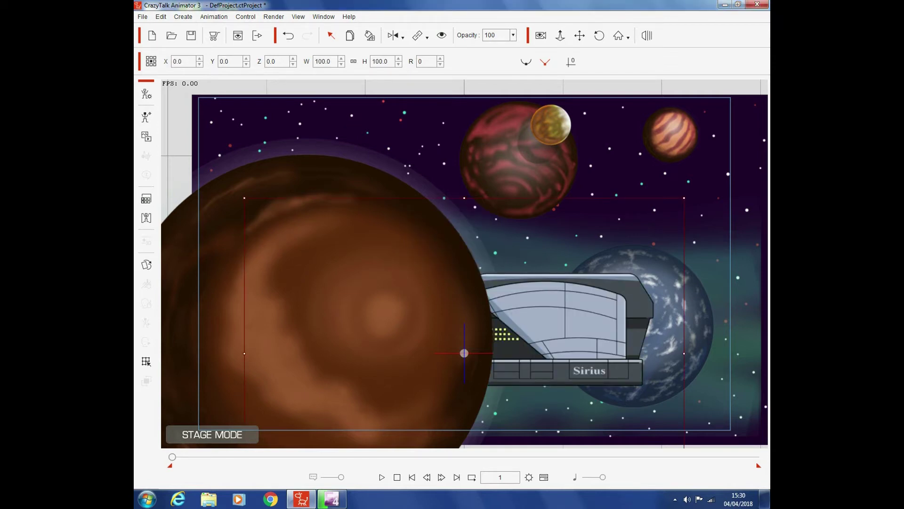
# Set the spaceship's Z to 8, then shrink it to about 18.9 and place it at the backdrop's right edge, about X 303, Y 64.7.
pyautogui.doubleClick(272, 61)
pyautogui.write('8')
pyautogui.press('Return')
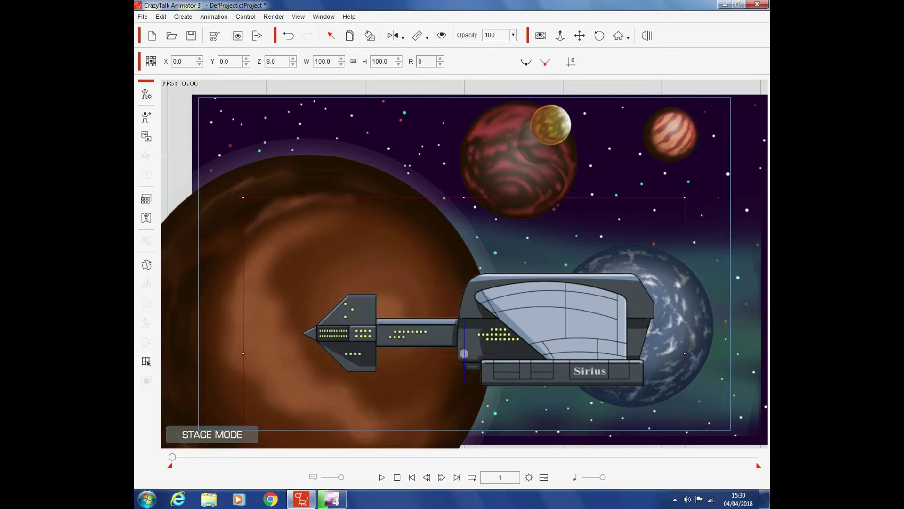
pyautogui.moveTo(464, 462); pyautogui.dragTo(764, 289)
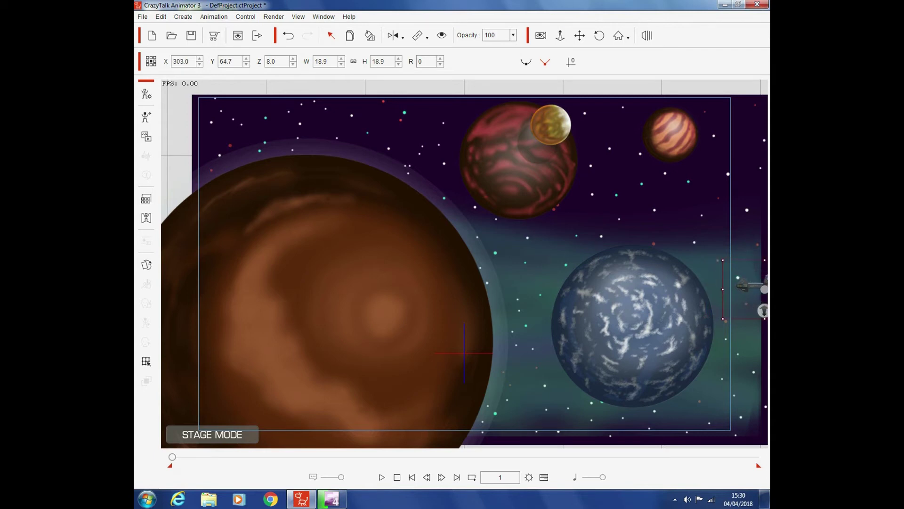
# Add a transform key for Sirius side Left at frame 240, moving it past the left edge to about X -323, Y 176.6, rotated 11 degrees.
pyautogui.click(544, 477)
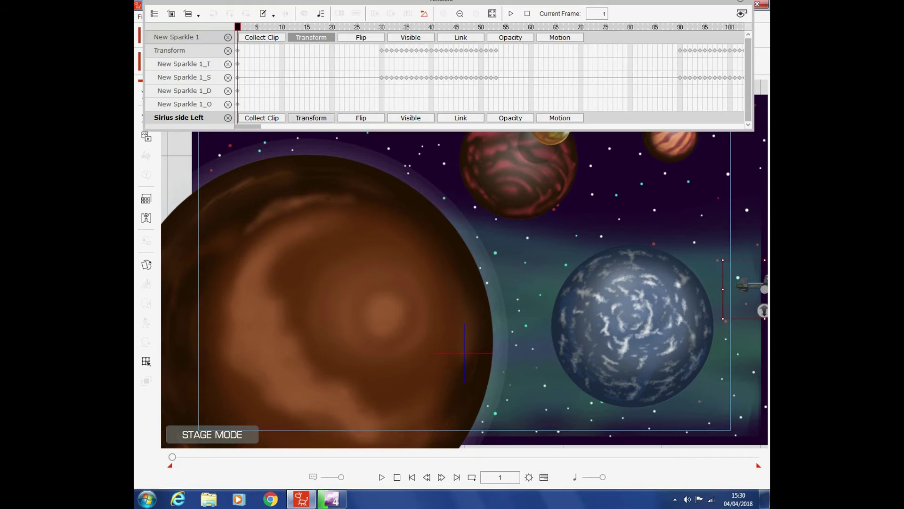
pyautogui.click(311, 118)
pyautogui.moveTo(247, 140); pyautogui.dragTo(279, 140)
pyautogui.hscroll(5, 490, 85)
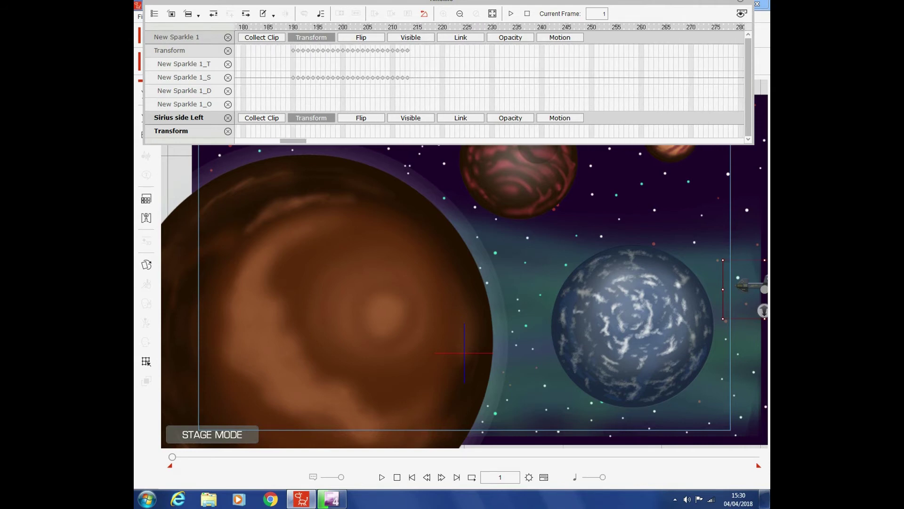
pyautogui.click(542, 27)
pyautogui.click(230, 13)
pyautogui.click(230, 14)
pyautogui.moveTo(748, 285); pyautogui.dragTo(190, 157)
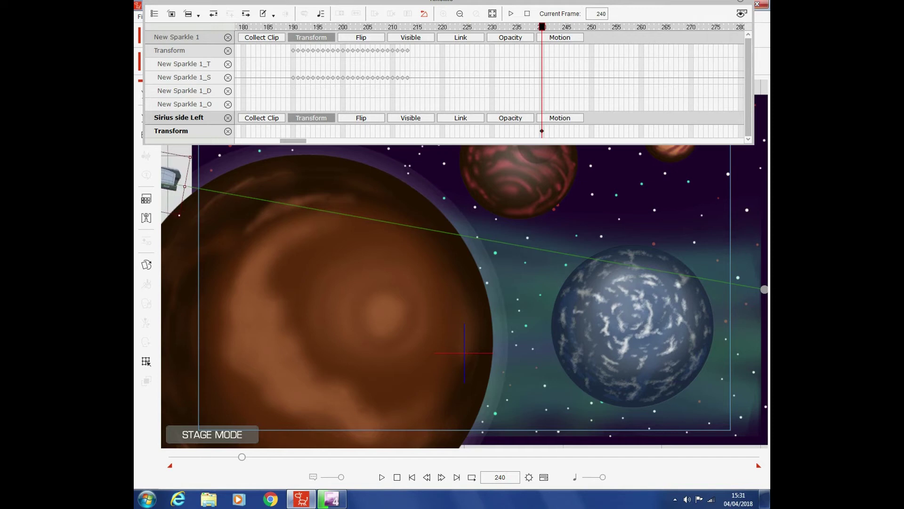
pyautogui.click(741, 2)
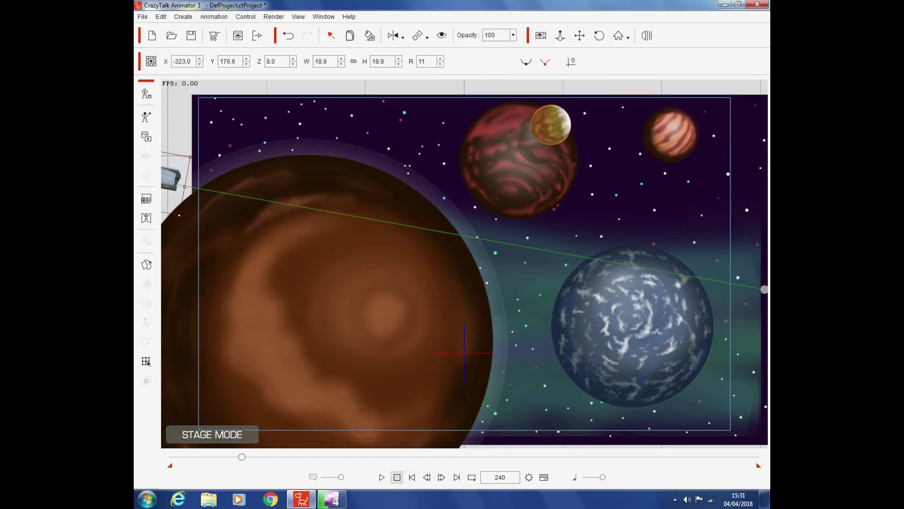
# Play the scene from the start to check the spaceship's flight, then stop playback.
pyautogui.click(397, 478)
pyautogui.click(382, 477)
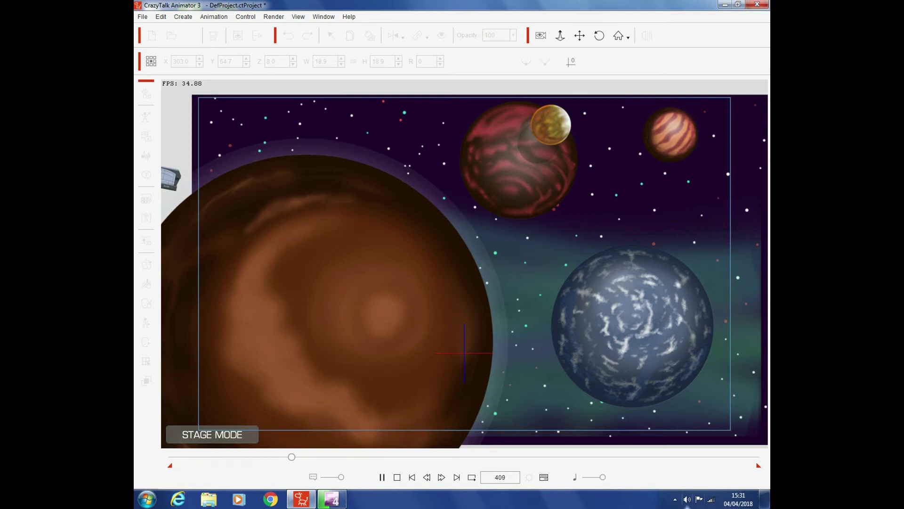
pyautogui.click(397, 477)
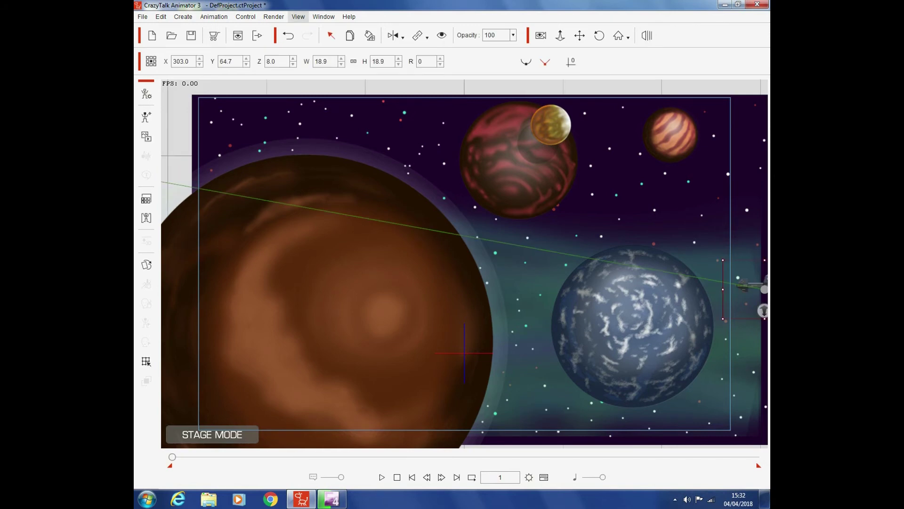
# Open the video render settings and limit the export range to frames 1 through 300.
pyautogui.click(274, 16)
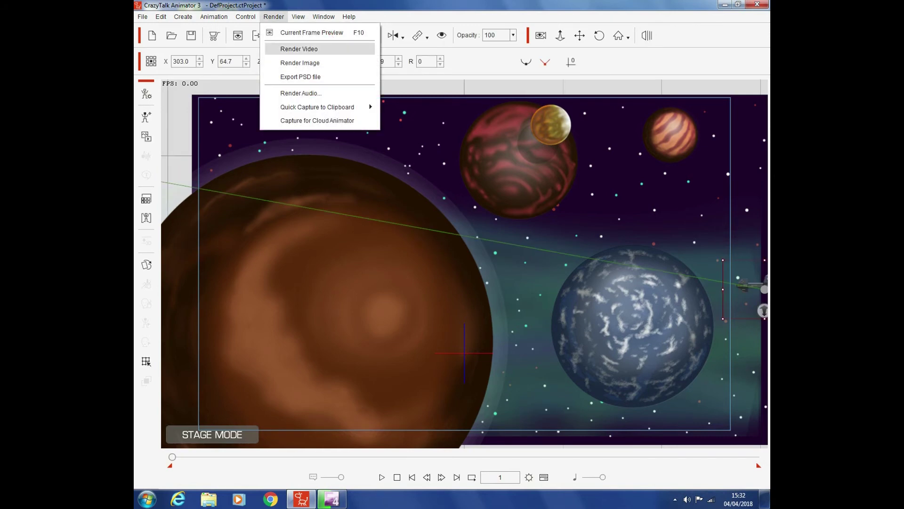
pyautogui.click(299, 49)
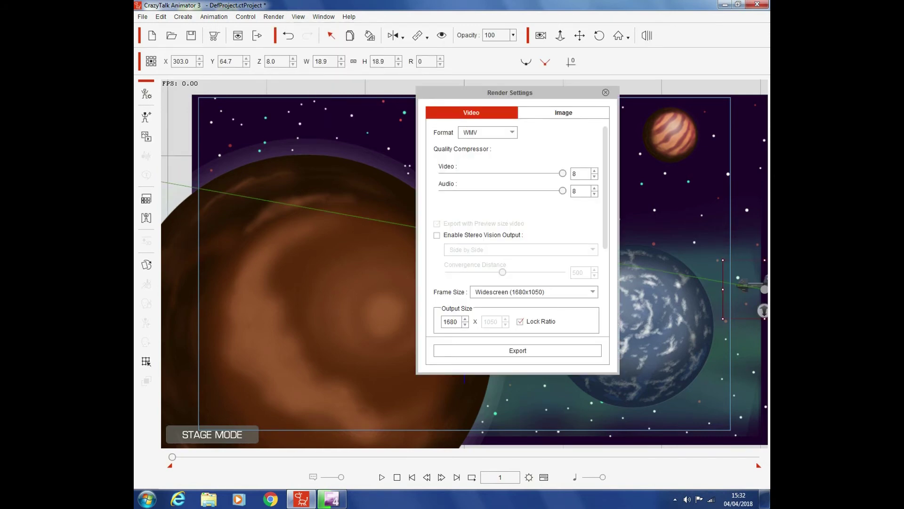
pyautogui.scroll(-5, 516, 235)
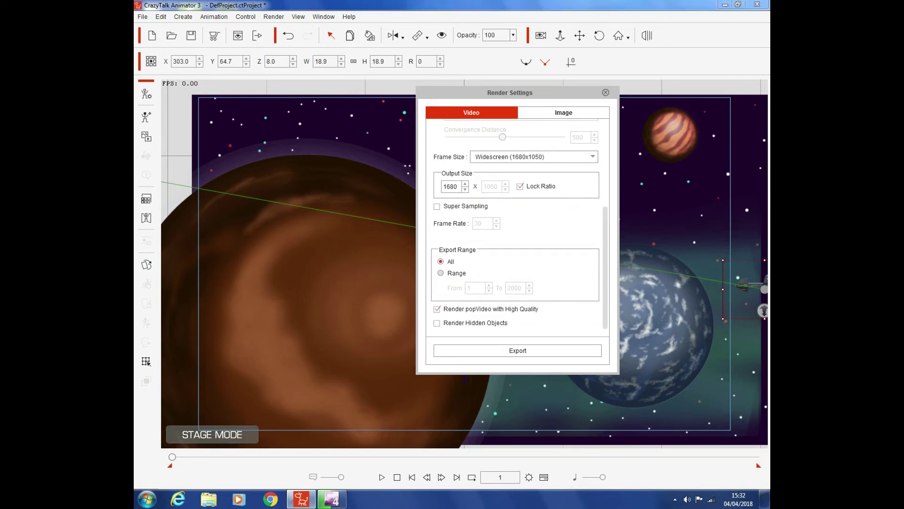
pyautogui.click(441, 273)
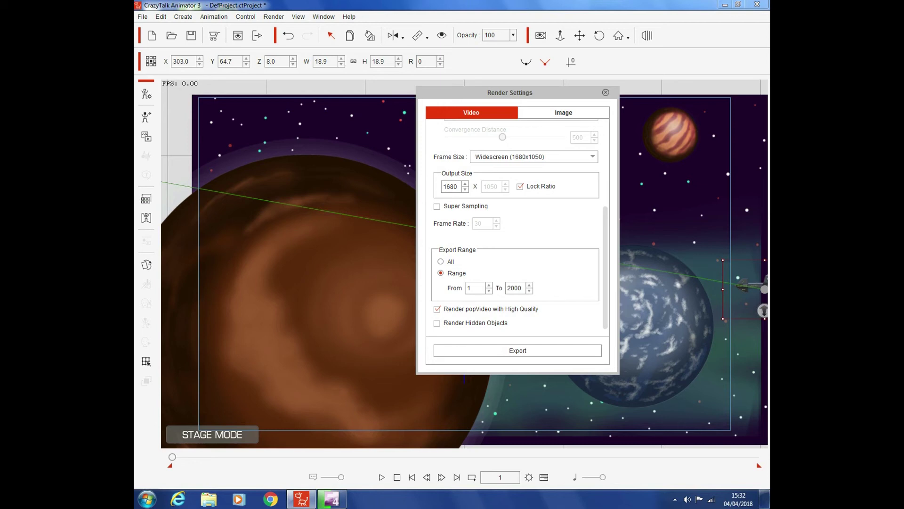
pyautogui.moveTo(523, 287); pyautogui.dragTo(506, 288)
pyautogui.write('300')
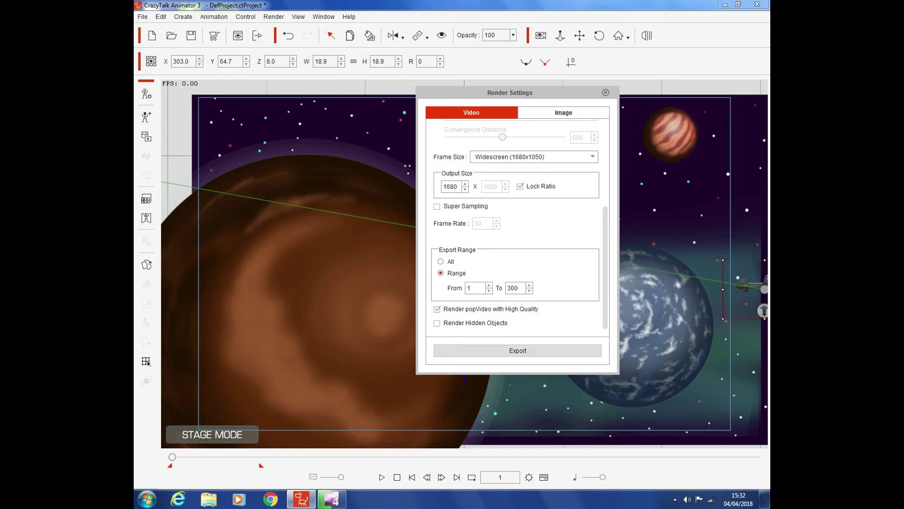
# Export the scene as a WMV video named "star sirius test" in the Videos library.
pyautogui.click(518, 350)
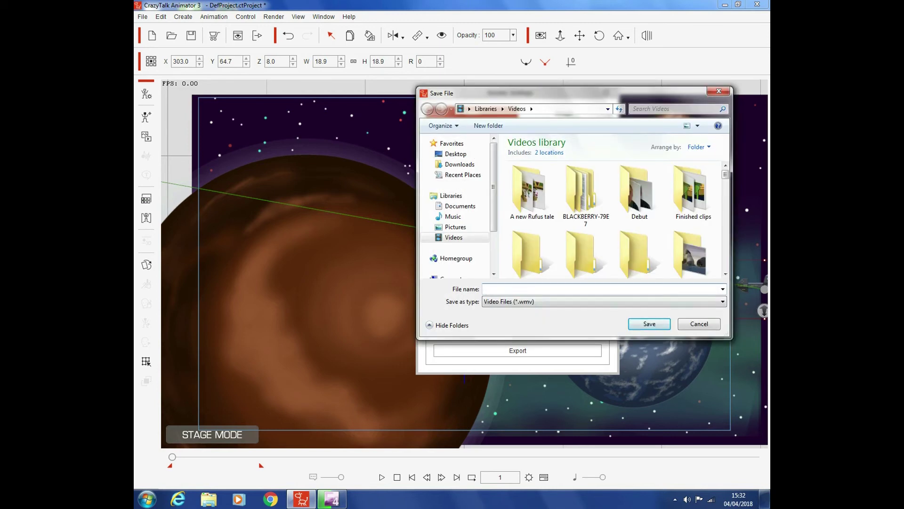
pyautogui.write('star')
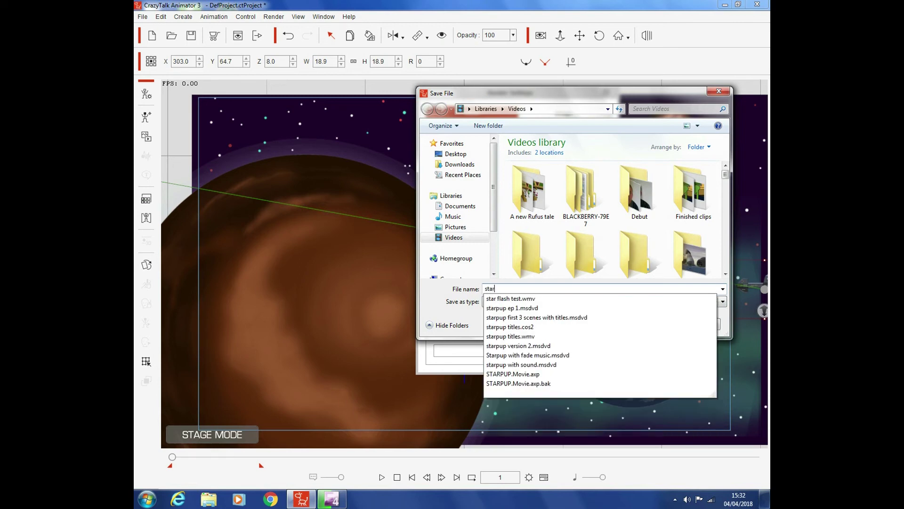
pyautogui.write(' sirius test')
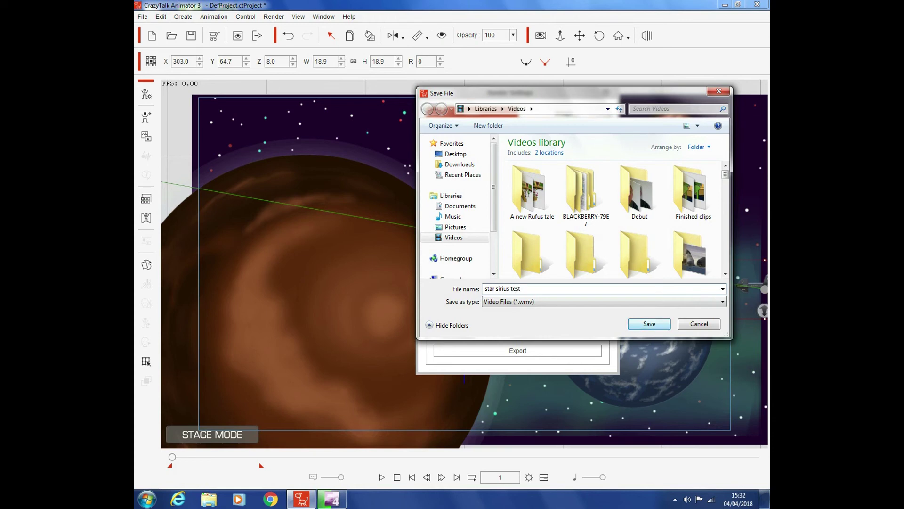
pyautogui.press('Return')
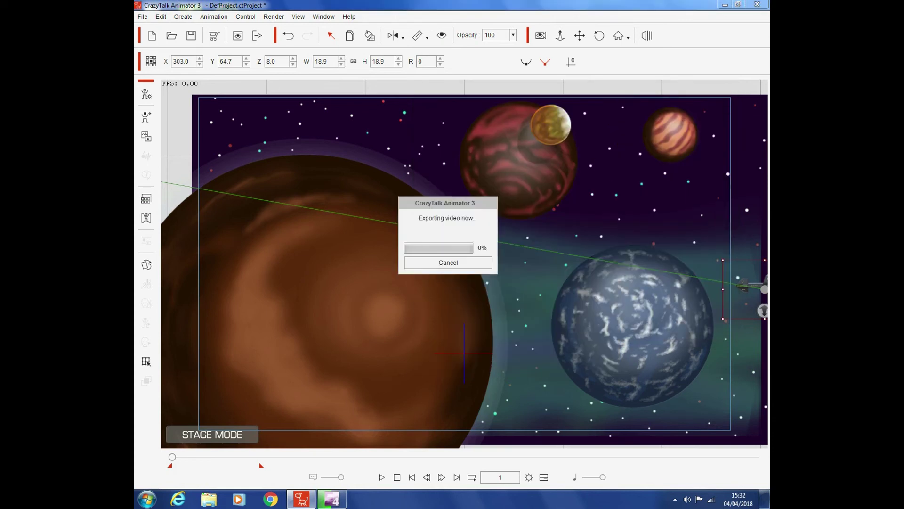